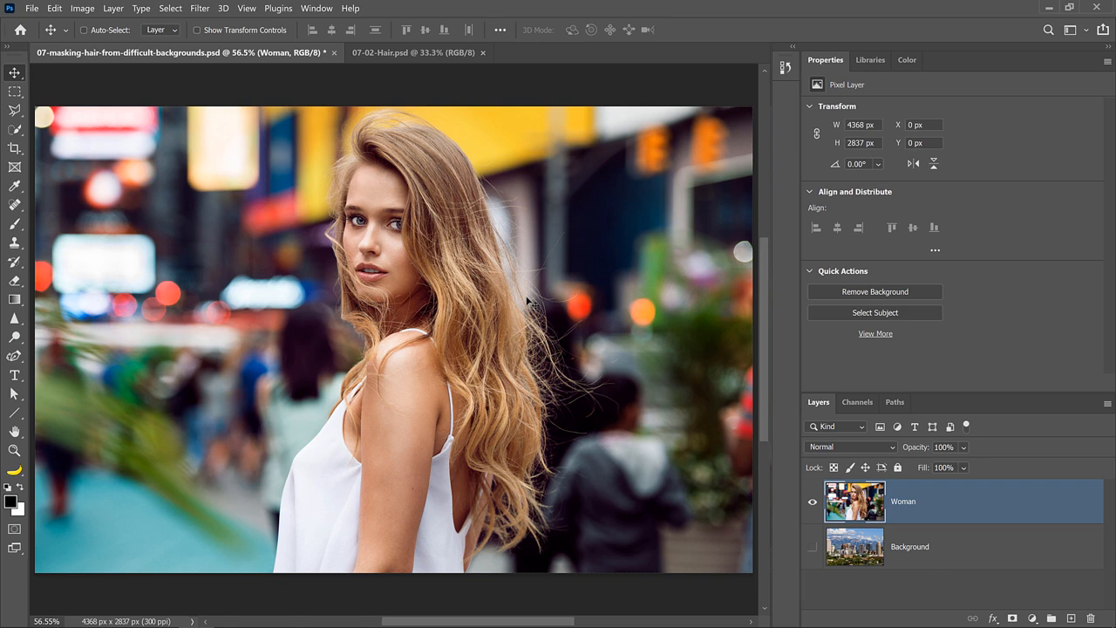
Mask out the street scene behind the woman by applying the Remove Background quick action to the Woman layer.
{"action": "left_click", "coordinate": [811, 501]}
{"action": "left_click", "coordinate": [810, 501]}
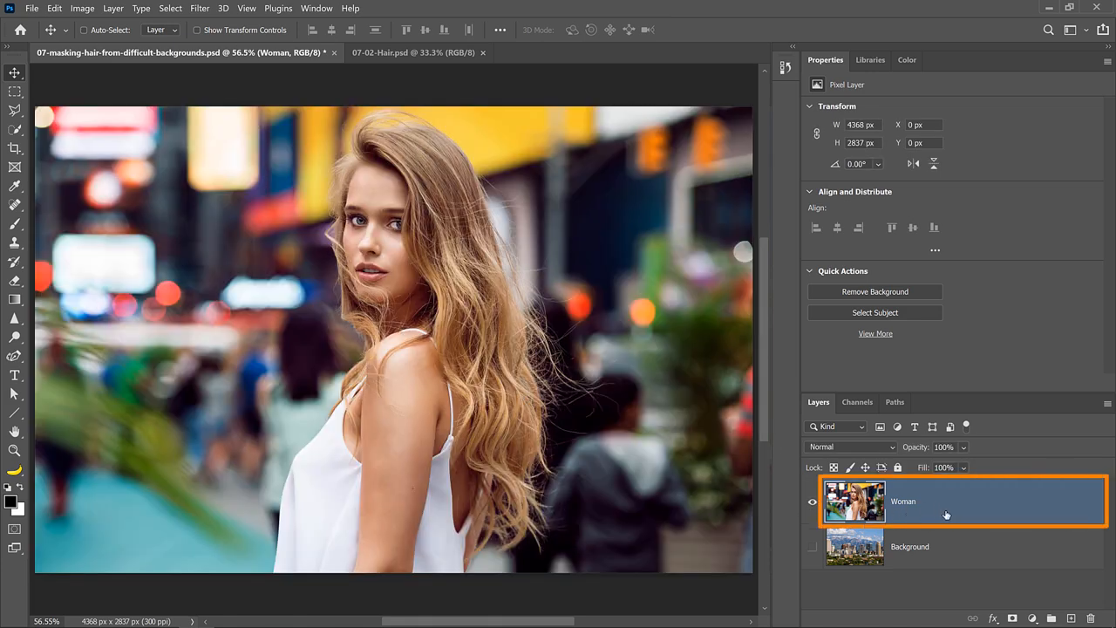
{"action": "left_click", "coordinate": [863, 293]}
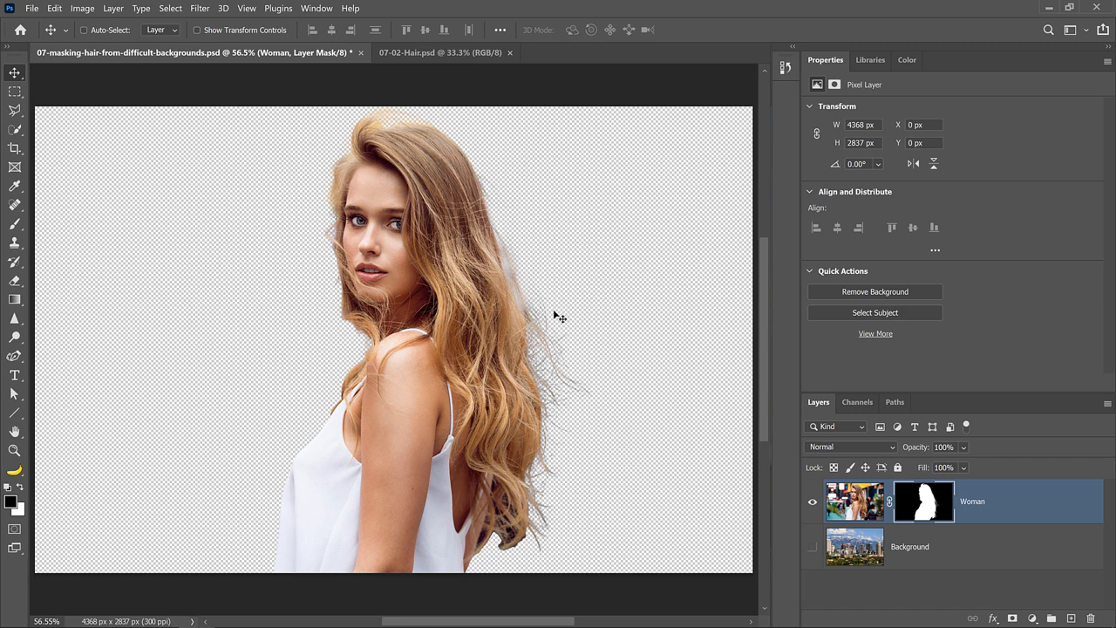
Open the Woman layer's mask in Select and Mask with the On Black view.
{"action": "left_click", "coordinate": [926, 506]}
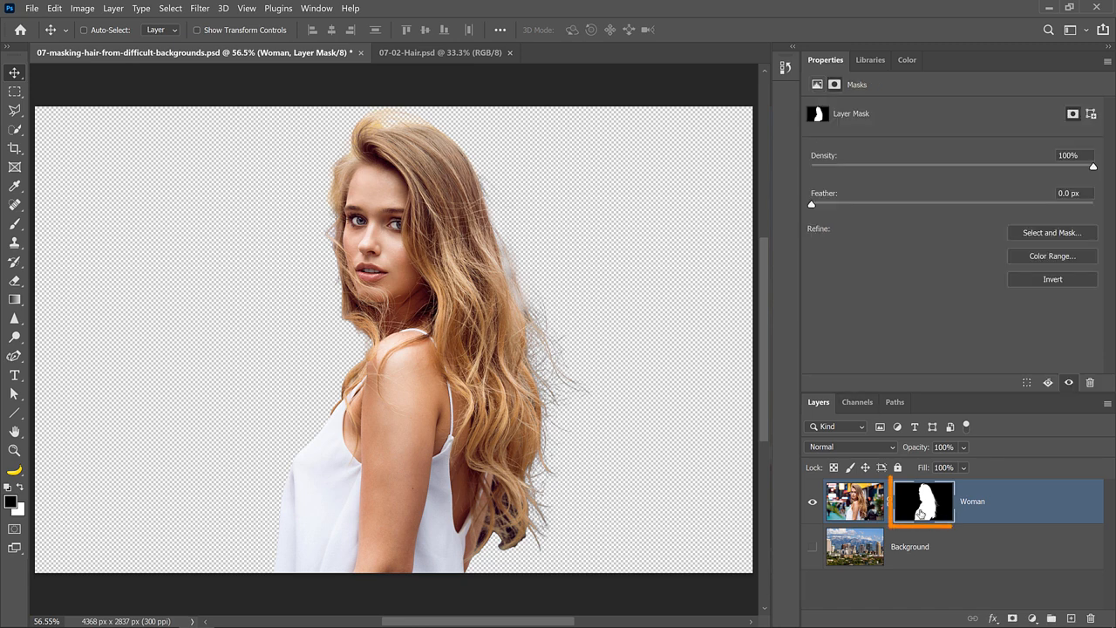
{"action": "left_click", "coordinate": [1051, 232]}
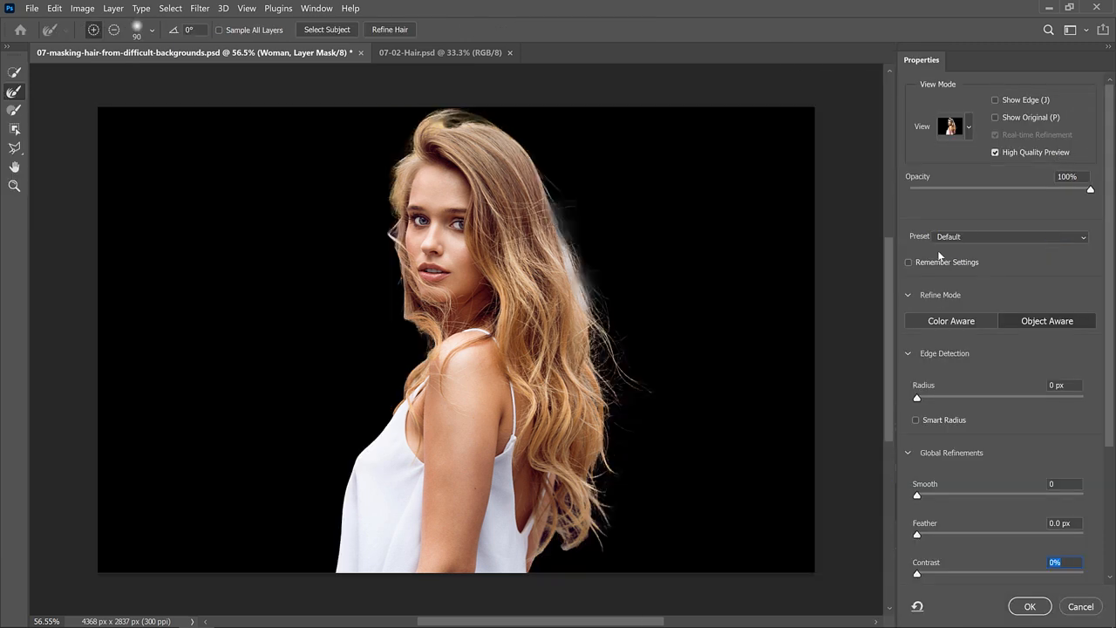
{"action": "left_click", "coordinate": [968, 130]}
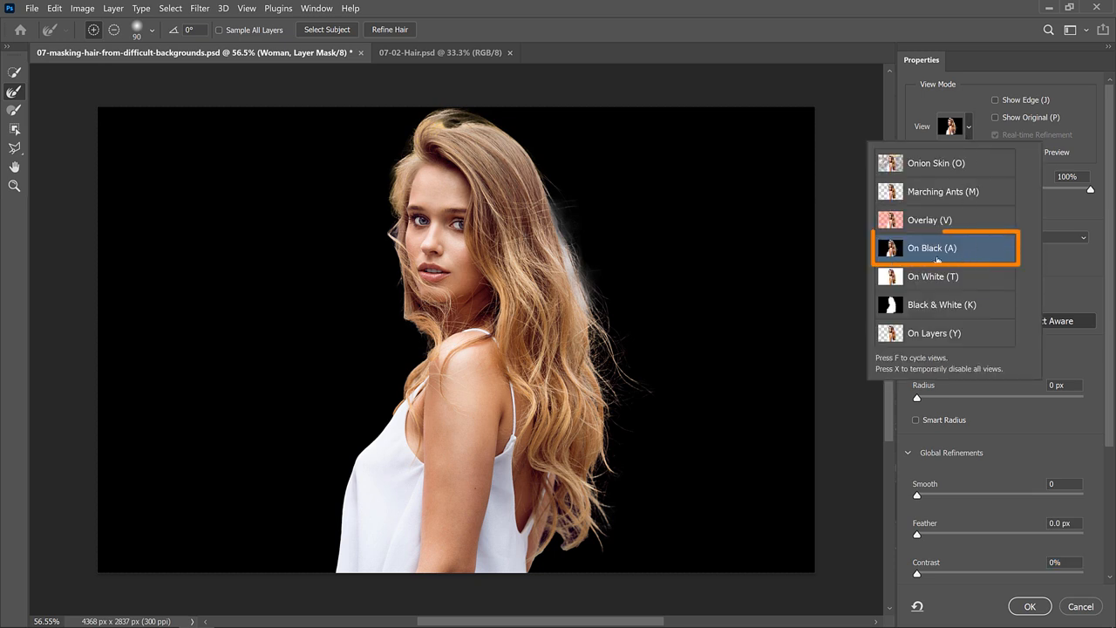
{"action": "left_click", "coordinate": [1057, 214]}
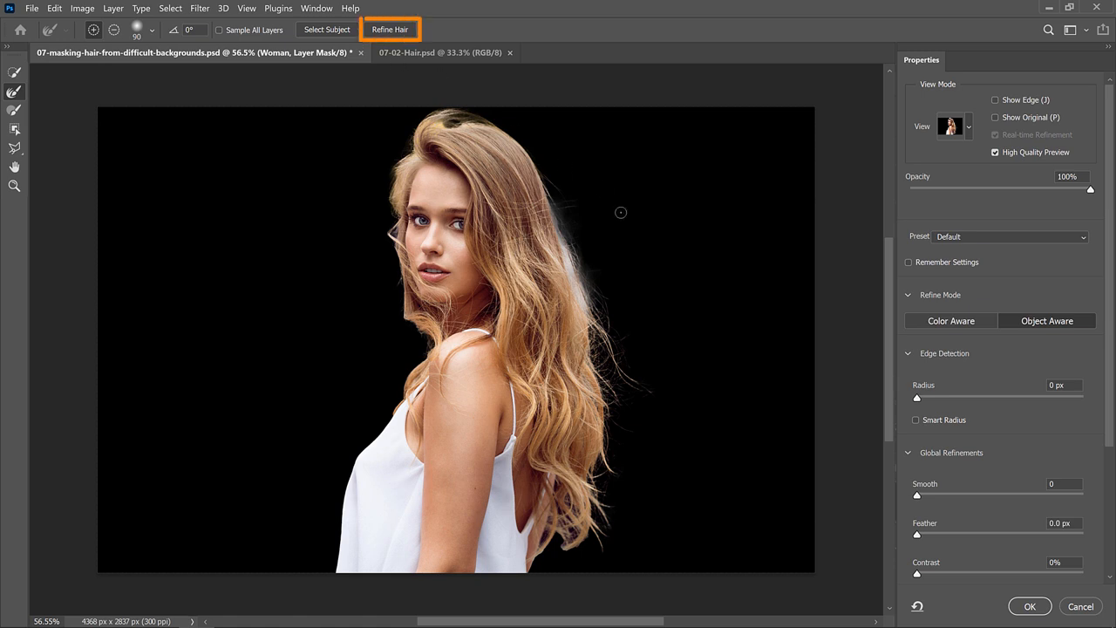
Show the mask edge and try an edge detection radius of 3 px before resetting it to 0 px.
{"action": "left_click", "coordinate": [996, 101]}
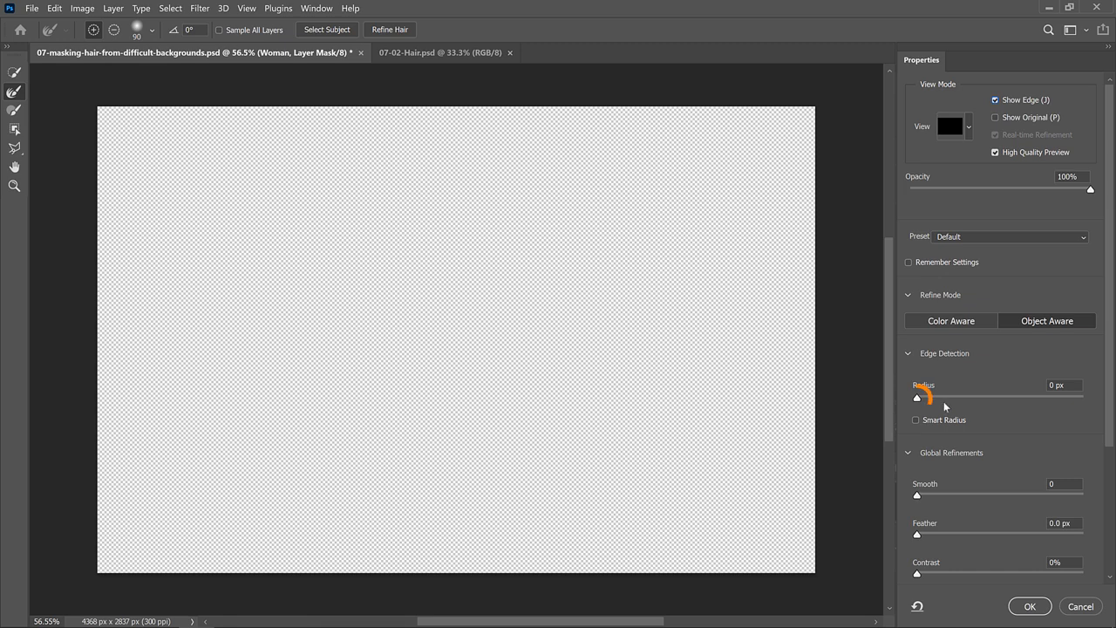
{"action": "left_click_drag", "start_coordinate": [917, 398], "coordinate": [945, 399]}
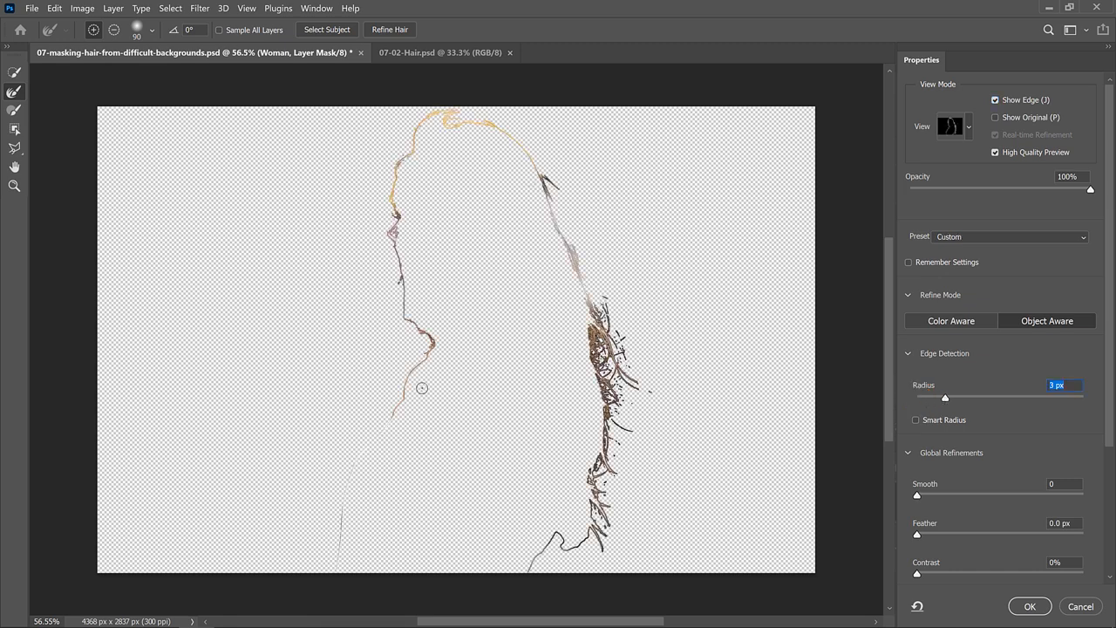
{"action": "left_click_drag", "start_coordinate": [946, 399], "coordinate": [896, 396]}
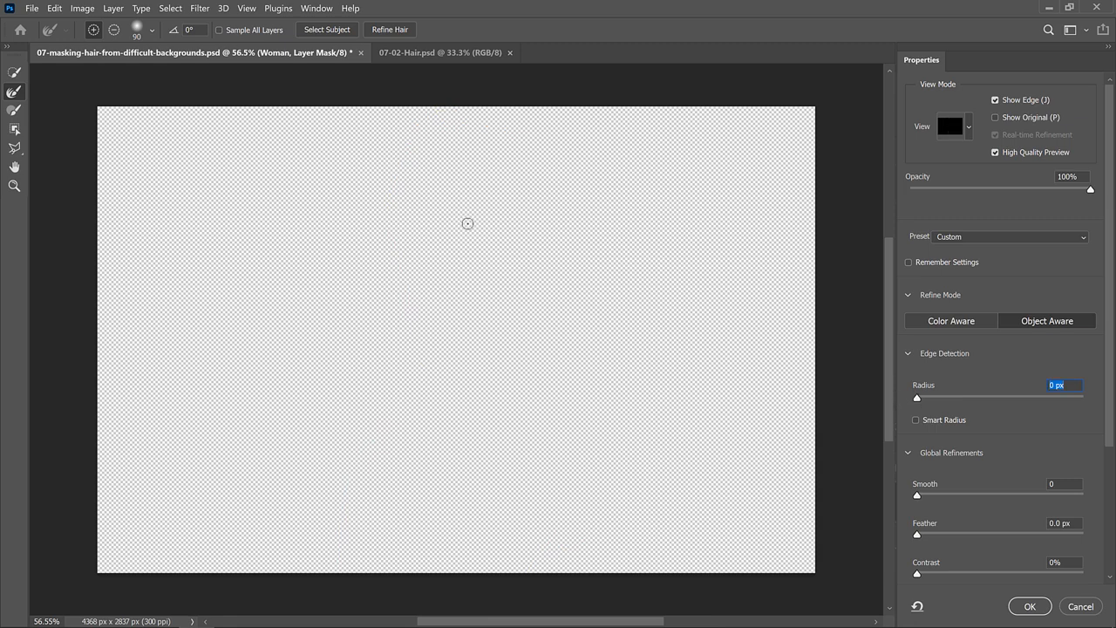
Run Refine Hair and subtract the face, inner hair, arm and shoulder areas from the refined edge, finishing with Show Edge off.
{"action": "left_click", "coordinate": [389, 35]}
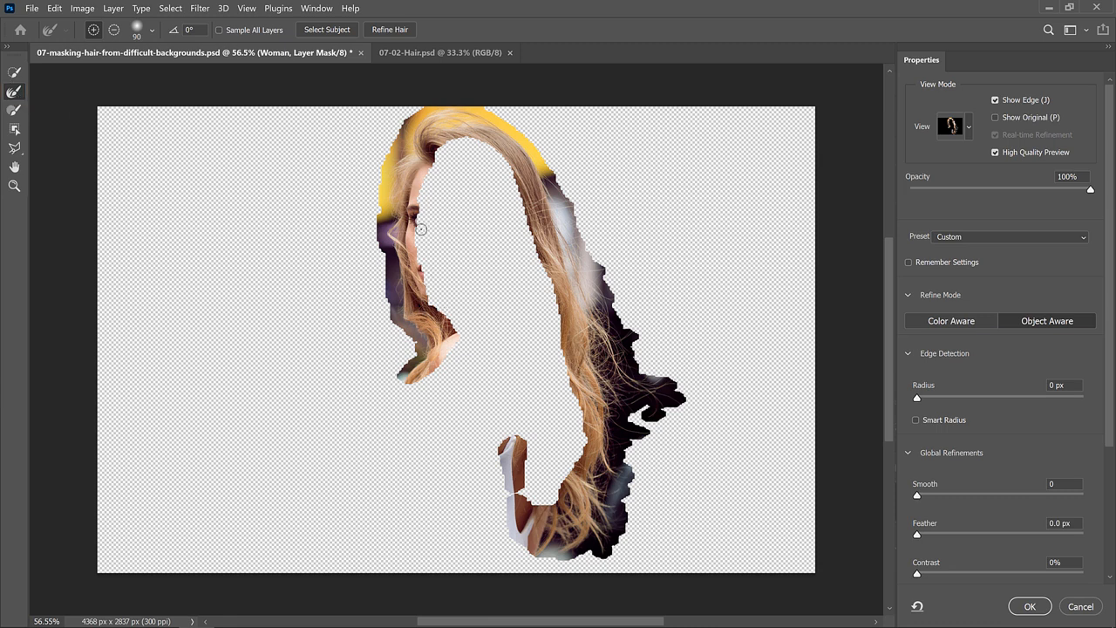
{"action": "left_click", "coordinate": [114, 30]}
{"action": "mouse_move", "coordinate": [425, 299]}
{"action": "left_mouse_down"}
{"action": "mouse_move", "coordinate": [412, 205]}
{"action": "mouse_move", "coordinate": [425, 161]}
{"action": "left_mouse_up"}
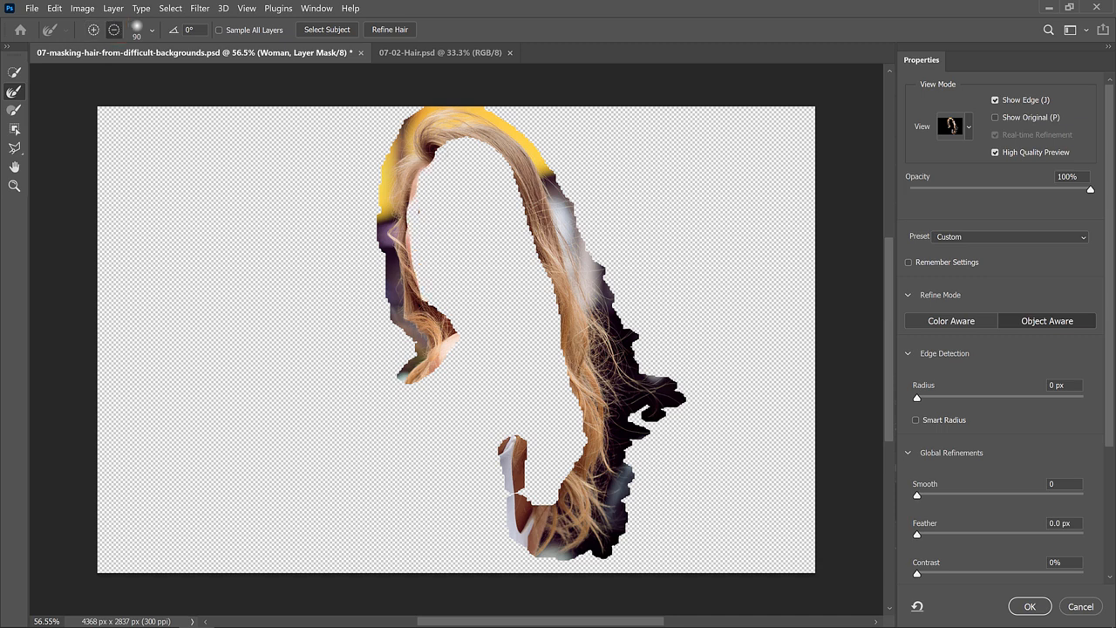
{"action": "left_click_drag", "start_coordinate": [518, 194], "coordinate": [560, 357]}
{"action": "mouse_move", "coordinate": [528, 473]}
{"action": "left_mouse_down"}
{"action": "mouse_move", "coordinate": [499, 453]}
{"action": "mouse_move", "coordinate": [500, 497]}
{"action": "mouse_move", "coordinate": [500, 462]}
{"action": "mouse_move", "coordinate": [516, 517]}
{"action": "left_mouse_up"}
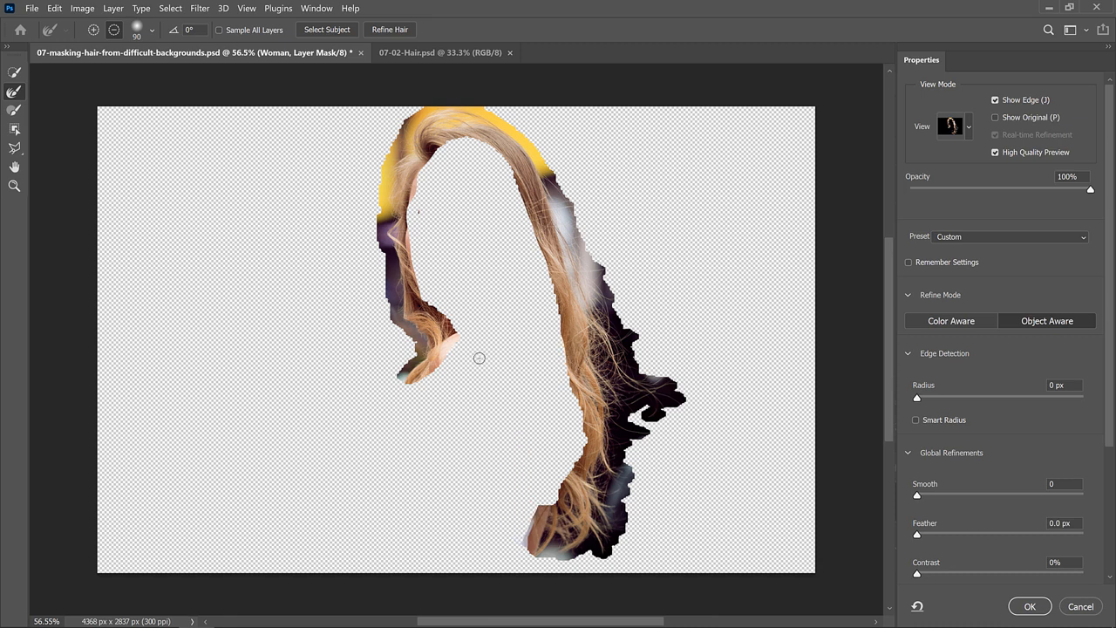
{"action": "mouse_move", "coordinate": [468, 336]}
{"action": "left_mouse_down"}
{"action": "mouse_move", "coordinate": [440, 366]}
{"action": "mouse_move", "coordinate": [450, 341]}
{"action": "mouse_move", "coordinate": [448, 314]}
{"action": "mouse_move", "coordinate": [448, 358]}
{"action": "mouse_move", "coordinate": [439, 306]}
{"action": "left_mouse_up"}
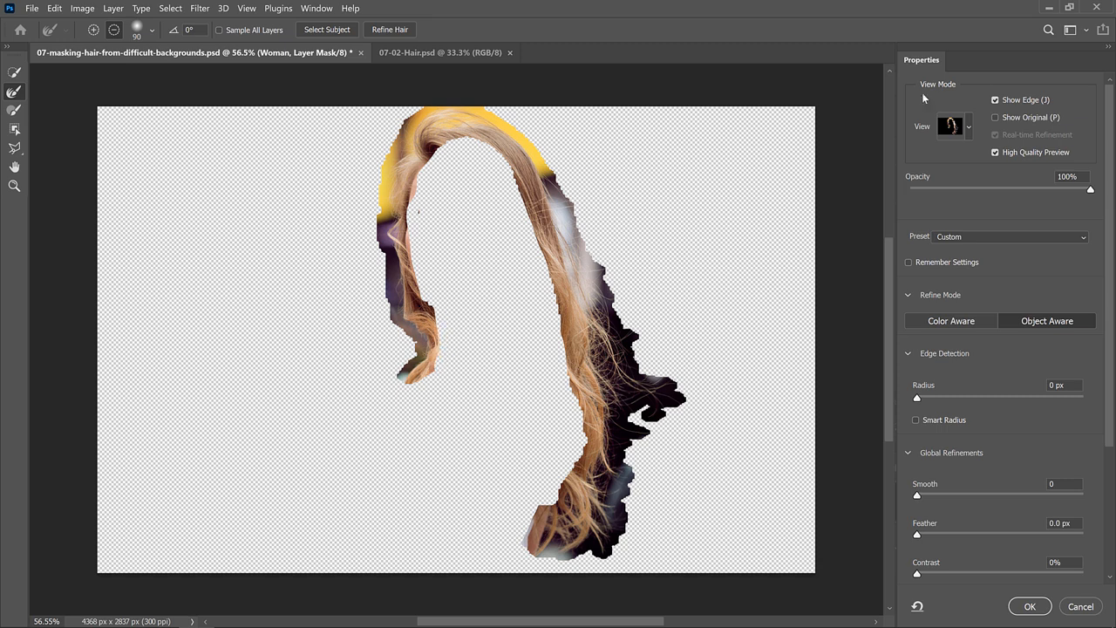
{"action": "left_click", "coordinate": [994, 100]}
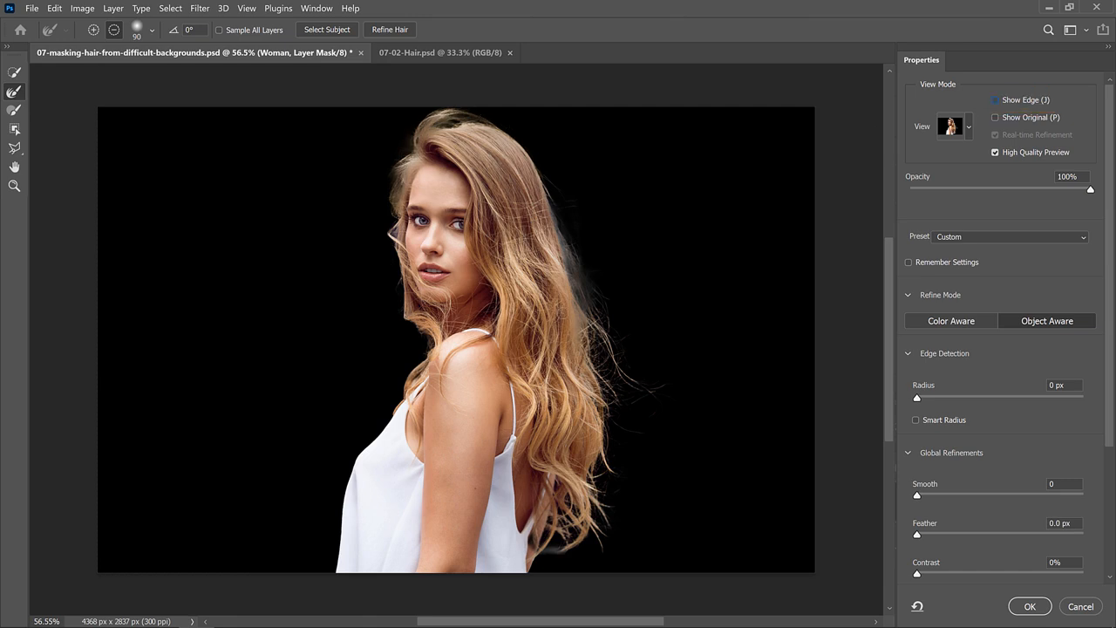
Try painting the hair at the top of the head into the mask with a 50 px brush, undoing the stroke.
{"action": "left_click", "coordinate": [14, 110]}
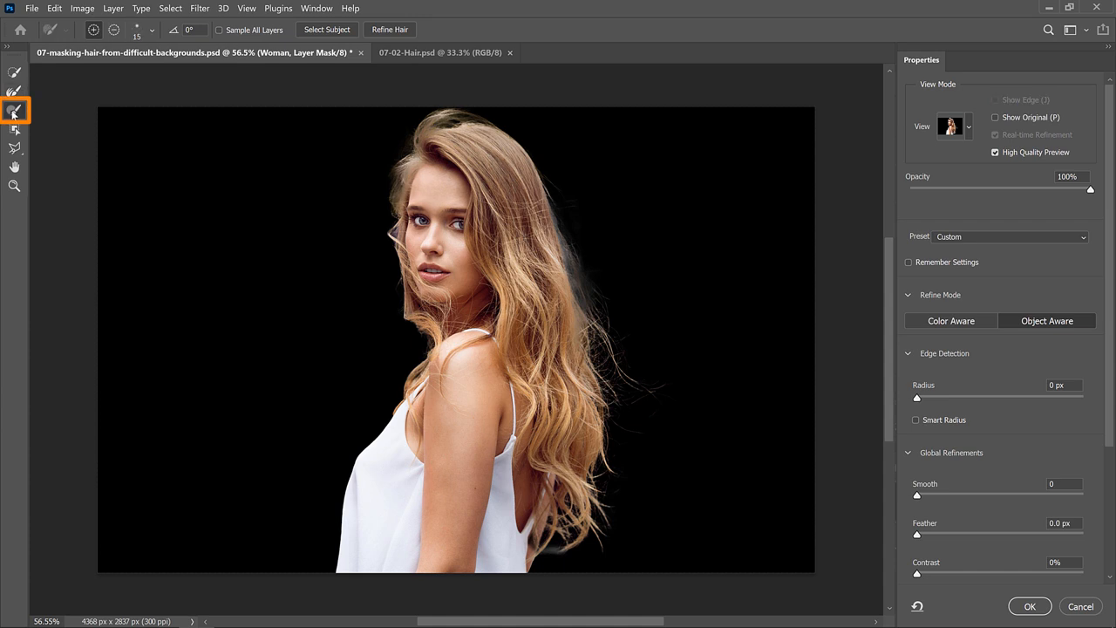
{"action": "key", "text": "bracketright"}
{"action": "key", "text": "bracketright"}
{"action": "key", "text": "bracketright"}
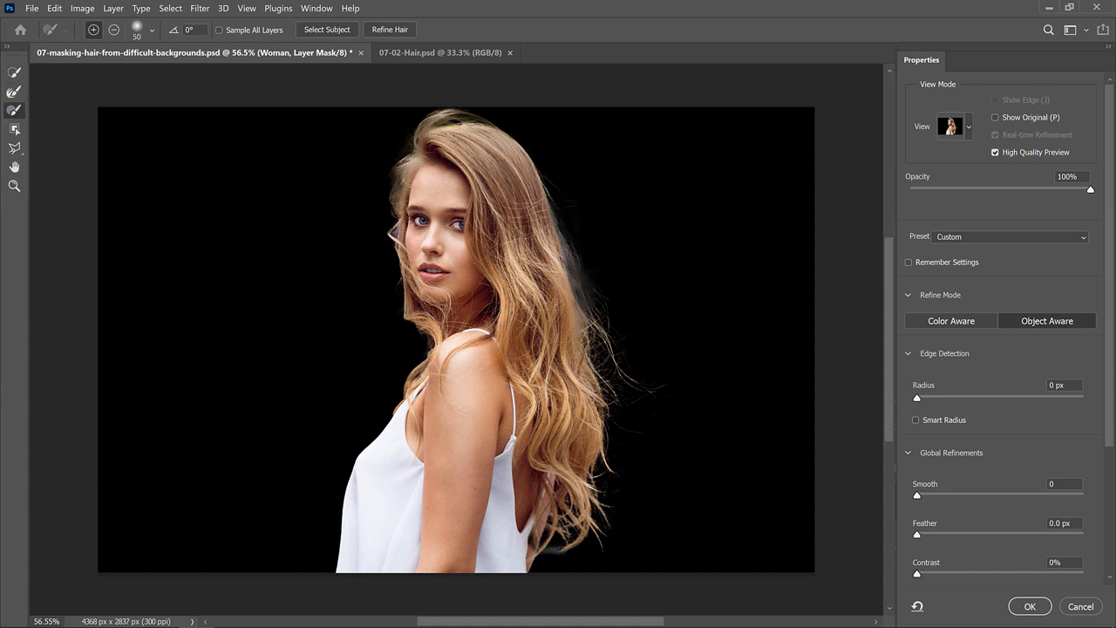
{"action": "left_click_drag", "start_coordinate": [432, 122], "coordinate": [465, 123]}
{"action": "key", "text": "ctrl+z"}
Adjust the Smooth and Contrast global refinements and apply the refined mask to the Woman layer.
{"action": "left_click_drag", "start_coordinate": [913, 494], "coordinate": [925, 497]}
{"action": "left_click_drag", "start_coordinate": [927, 572], "coordinate": [925, 572]}
{"action": "left_click", "coordinate": [1028, 606]}
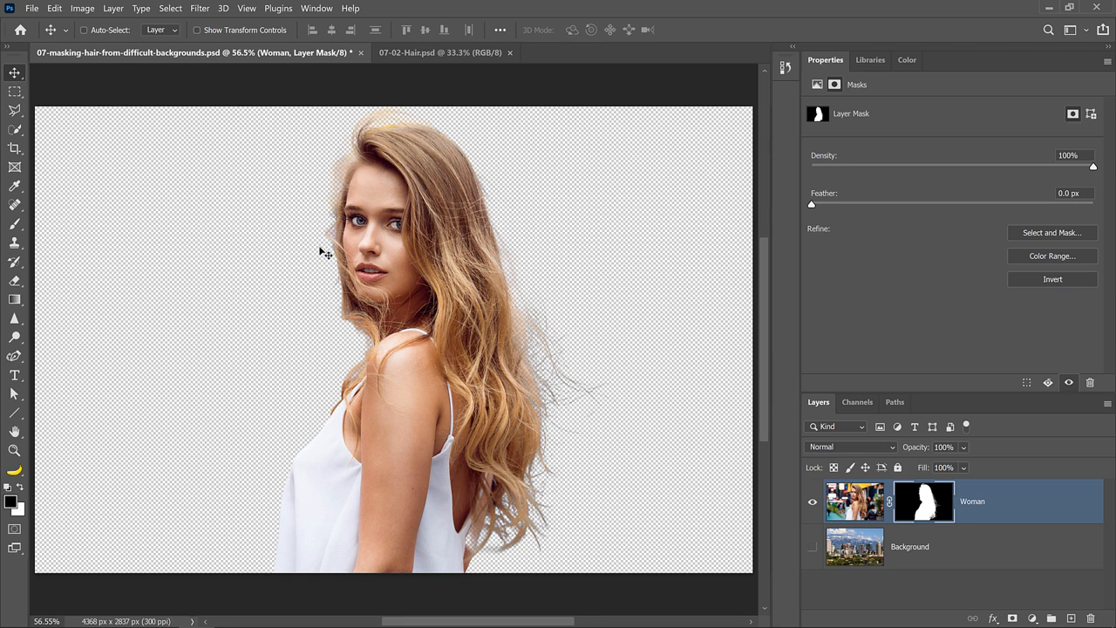
Make the Background layer visible and add a new layer named Hair Strands above the Woman layer.
{"action": "left_click", "coordinate": [812, 550]}
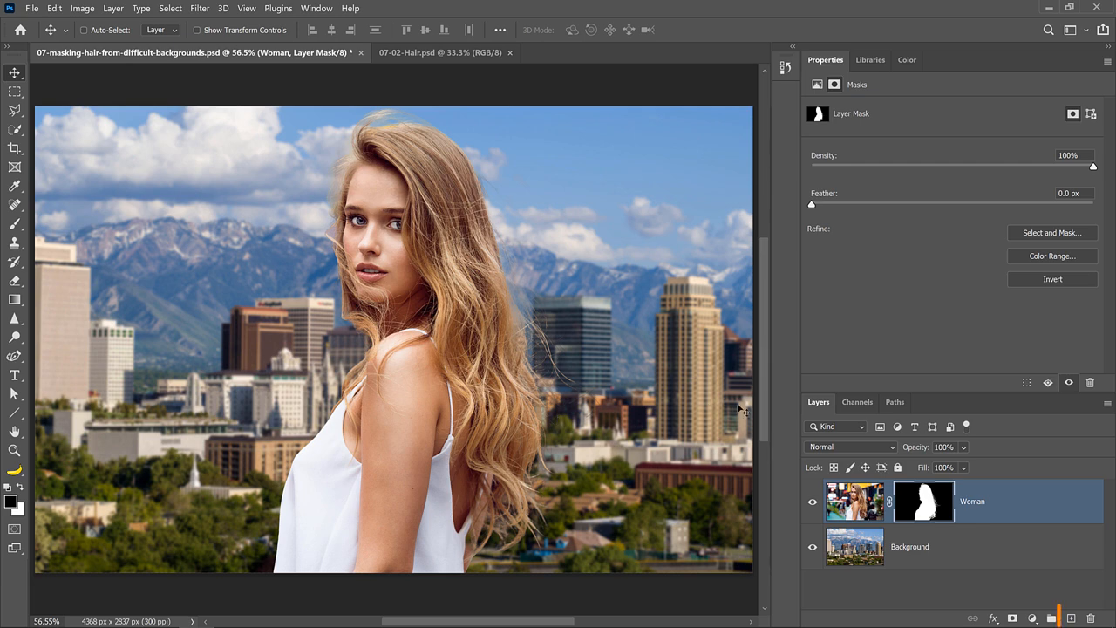
{"action": "left_click", "coordinate": [1071, 619]}
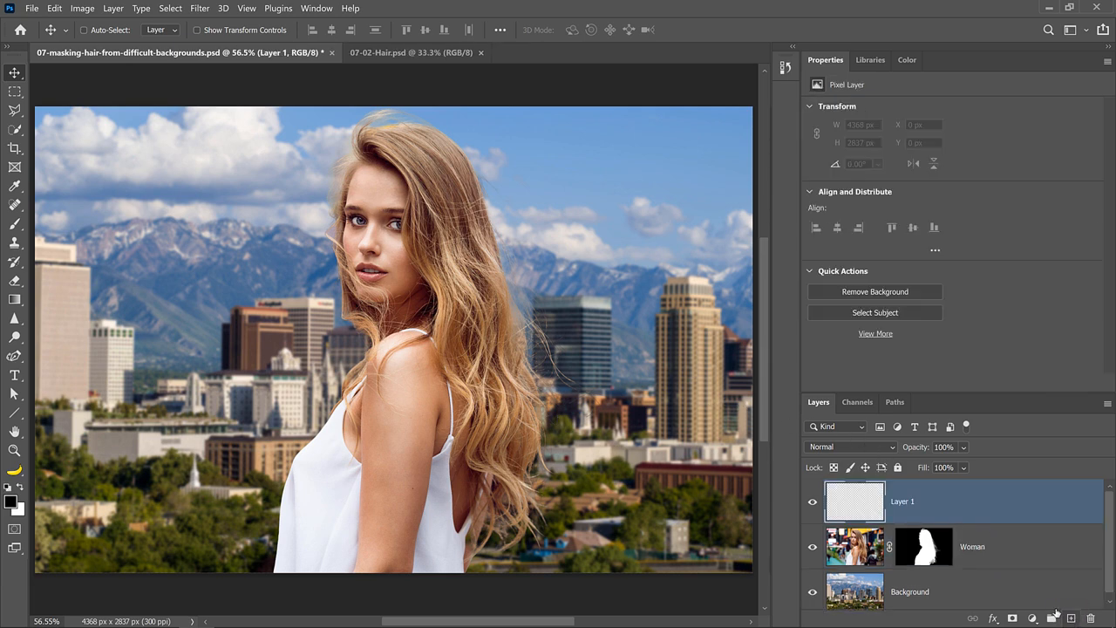
{"action": "double_click", "coordinate": [902, 502]}
{"action": "type", "text": "Hai"}
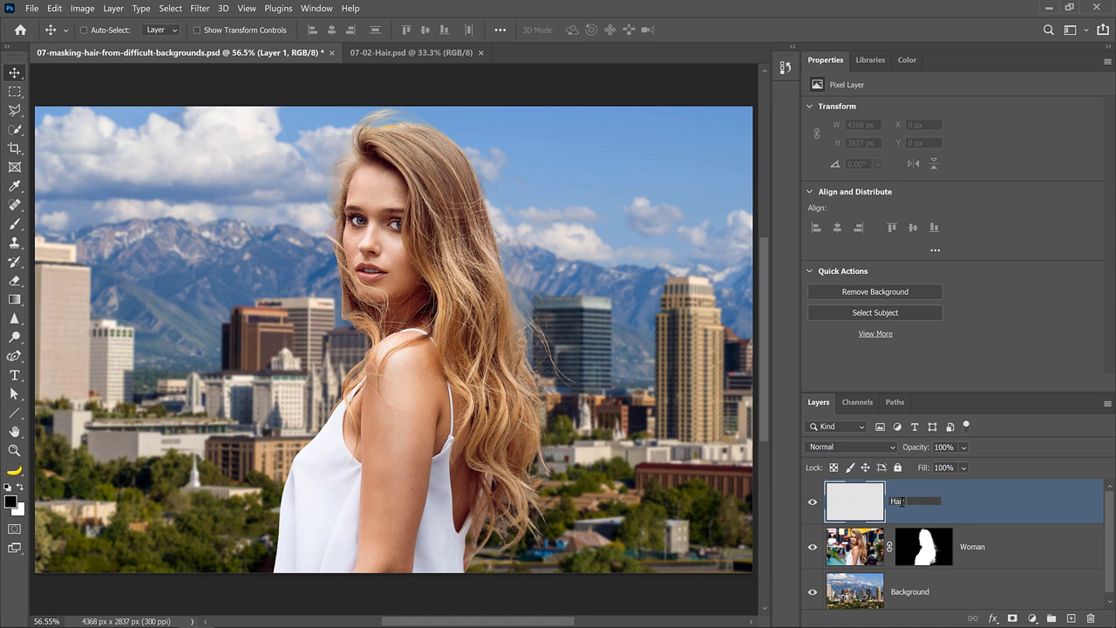
{"action": "type", "text": "r Strands"}
{"action": "key", "text": "Return"}
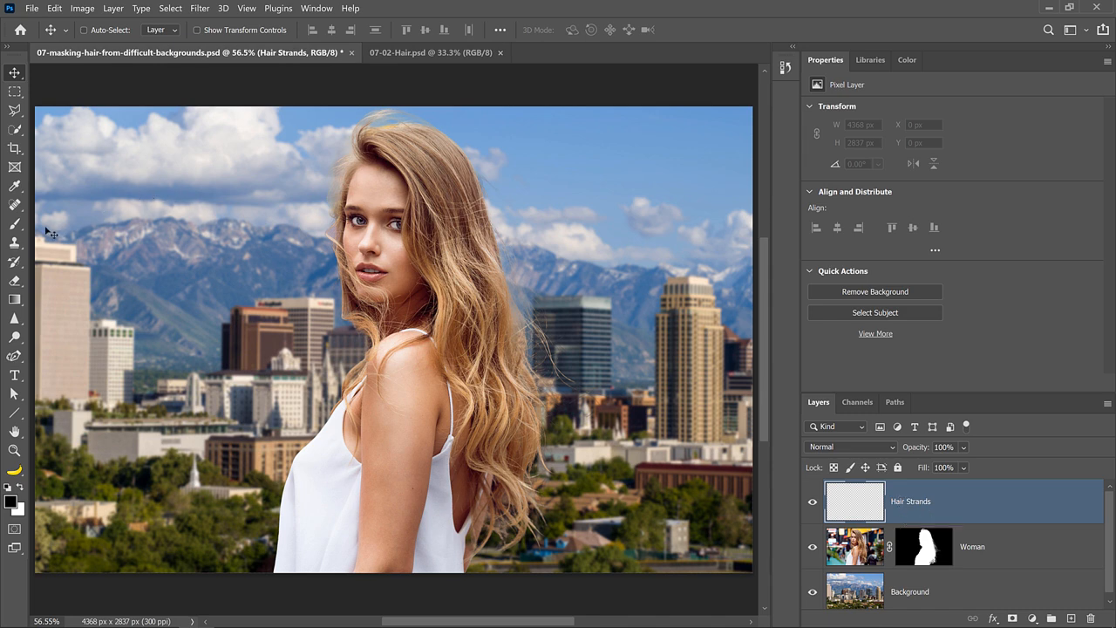
Check the Brush tool's Shape Dynamics and Spacing settings and set the brush tip hardness to 85%.
{"action": "left_click", "coordinate": [14, 226]}
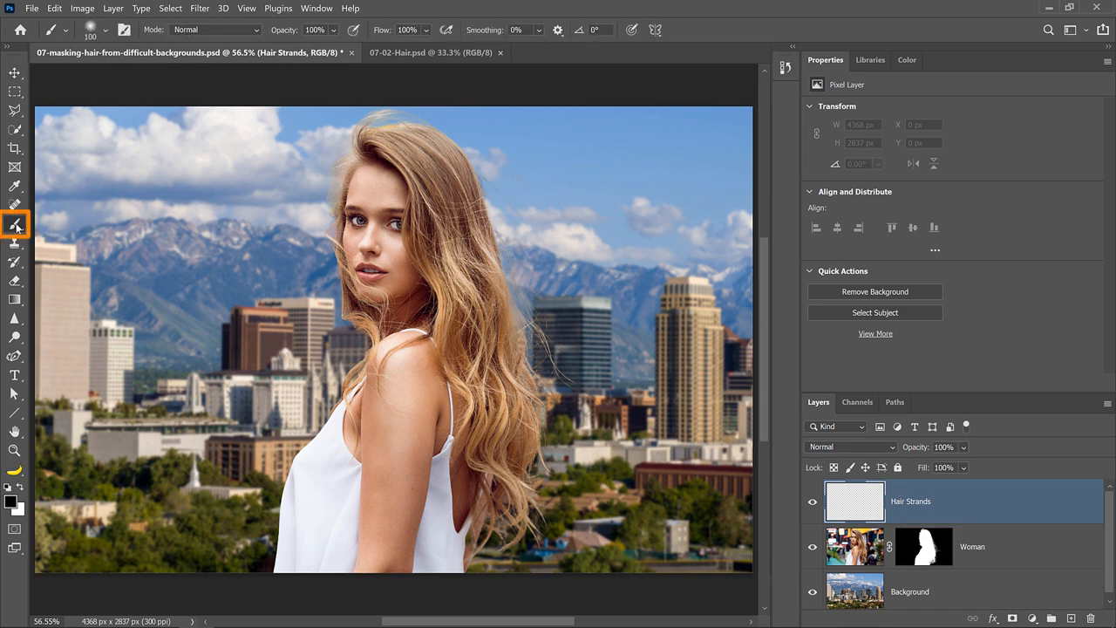
{"action": "left_click", "coordinate": [124, 30]}
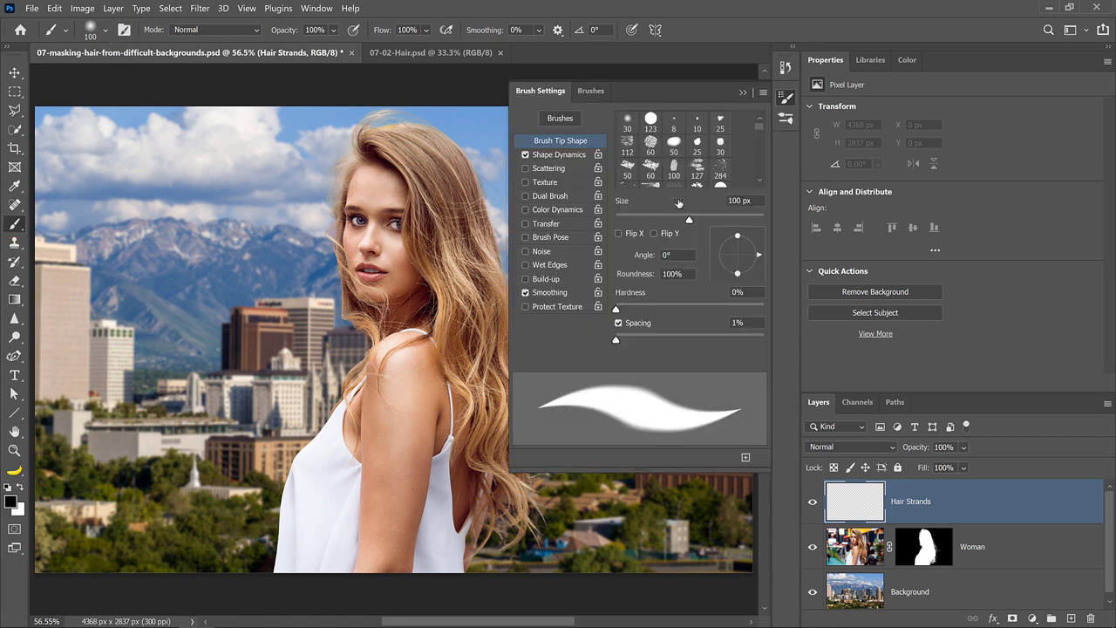
{"action": "left_click", "coordinate": [618, 341]}
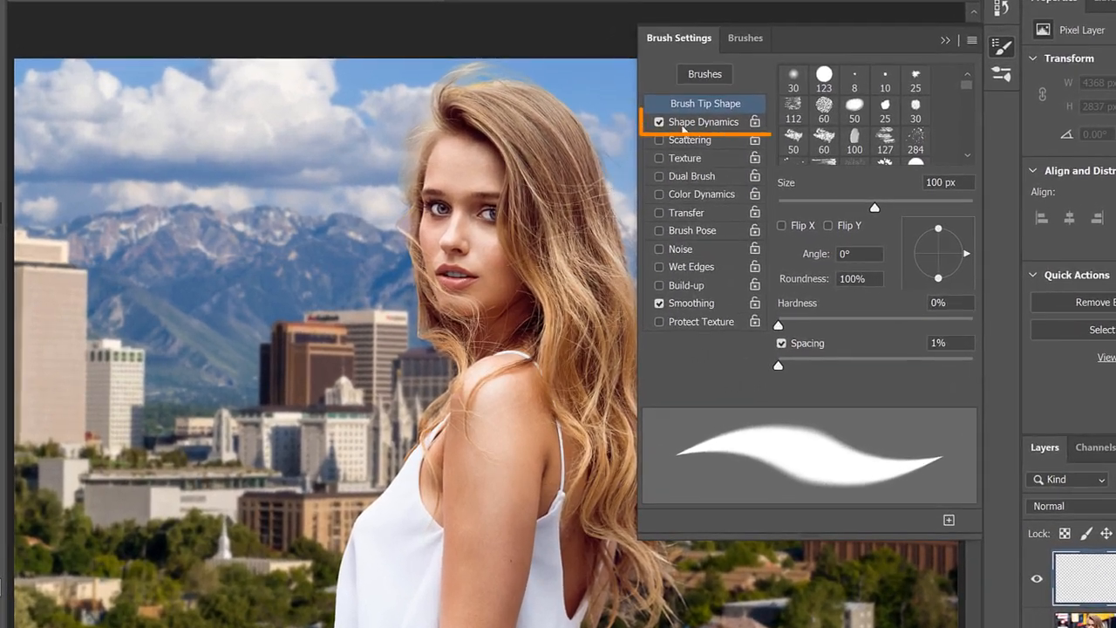
{"action": "left_click", "coordinate": [689, 122]}
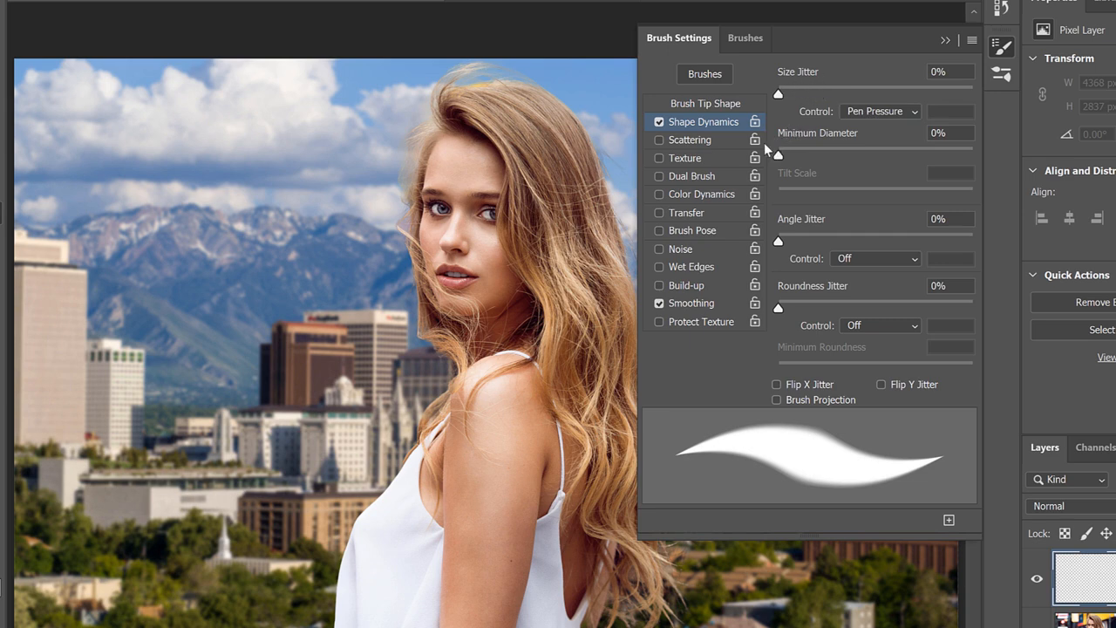
{"action": "left_click", "coordinate": [714, 104]}
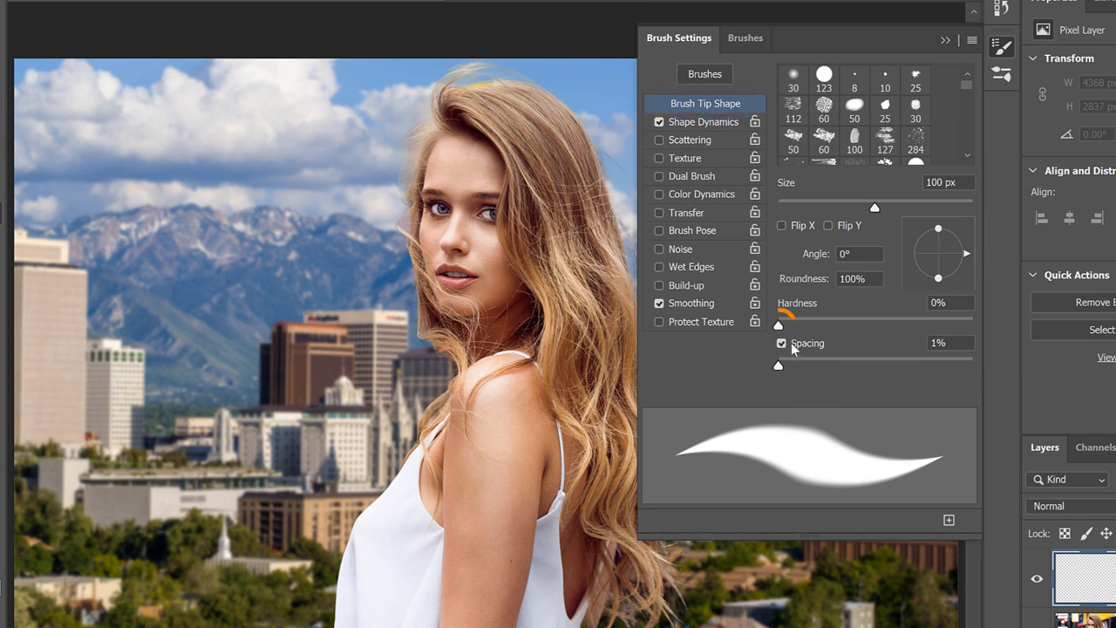
{"action": "left_click_drag", "start_coordinate": [779, 325], "coordinate": [944, 326]}
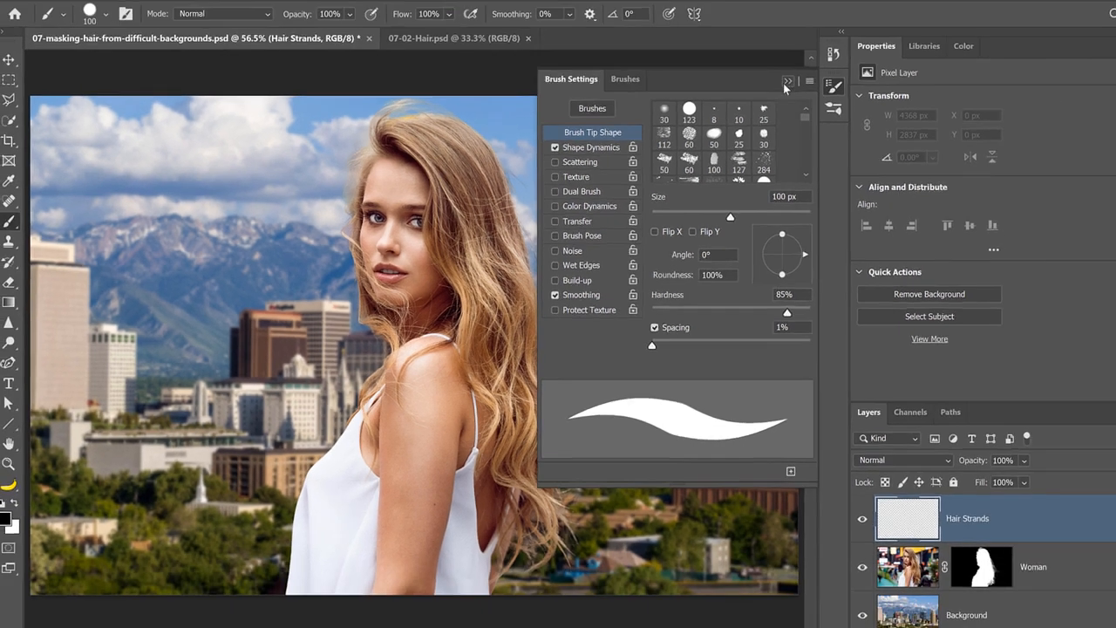
{"action": "left_click", "coordinate": [945, 40]}
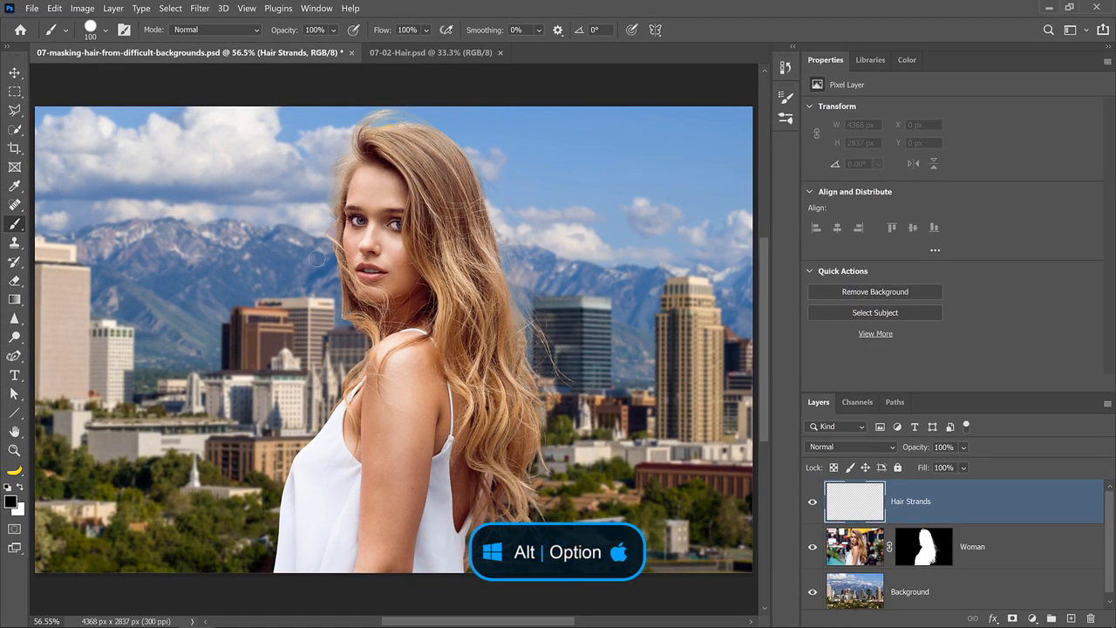
Sample a brush color from the hair at the top of the head and reduce the brush size to 2 px.
{"action": "left_click", "coordinate": [438, 137], "text": "alt"}
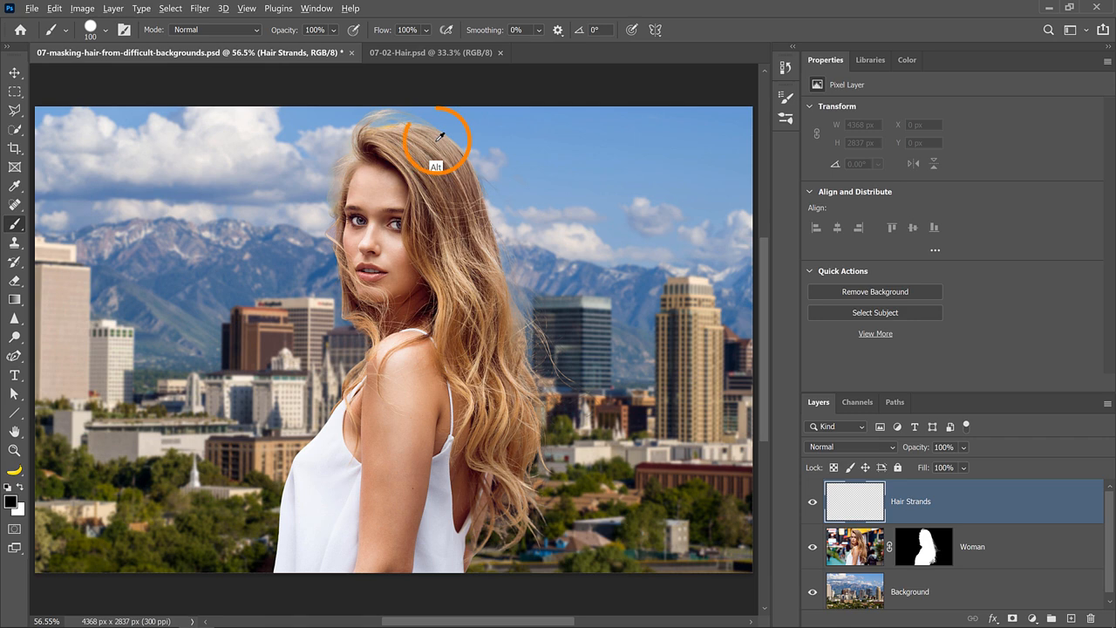
{"action": "left_click", "coordinate": [437, 139], "text": "alt"}
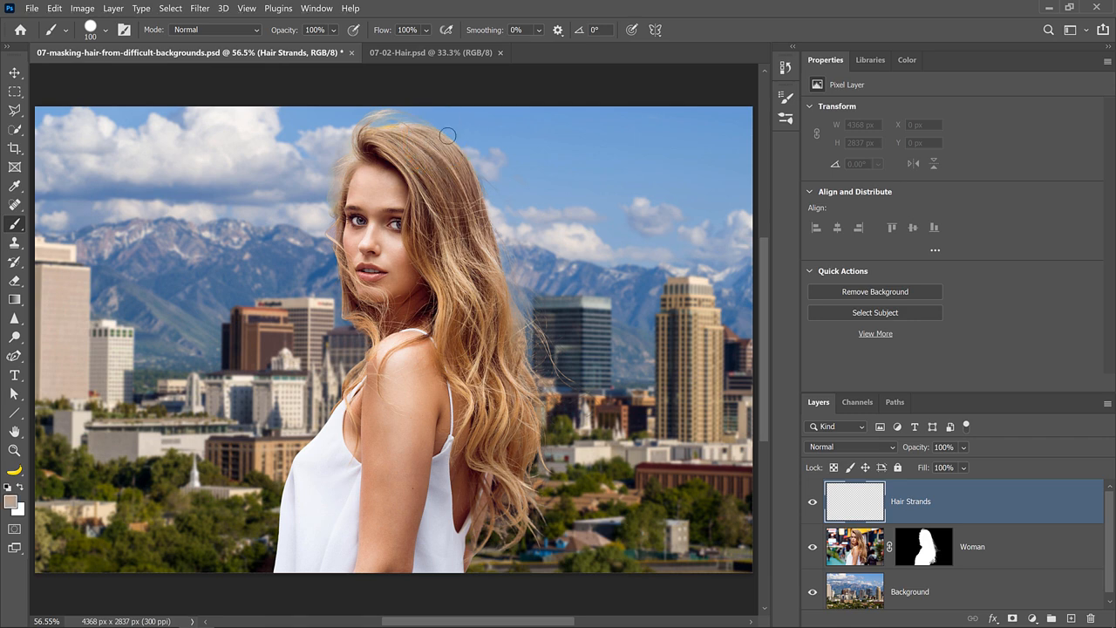
{"action": "key", "text": "bracketleft"}
{"action": "key", "text": "bracketleft"}
{"action": "key", "text": "bracketleft"}
{"action": "key", "text": "bracketleft"}
{"action": "key", "text": "bracketleft"}
{"action": "key", "text": "bracketleft"}
{"action": "key", "text": "bracketleft"}
{"action": "key", "text": "bracketleft"}
{"action": "key", "text": "bracketleft"}
{"action": "key", "text": "bracketleft"}
{"action": "key", "text": "bracketleft"}
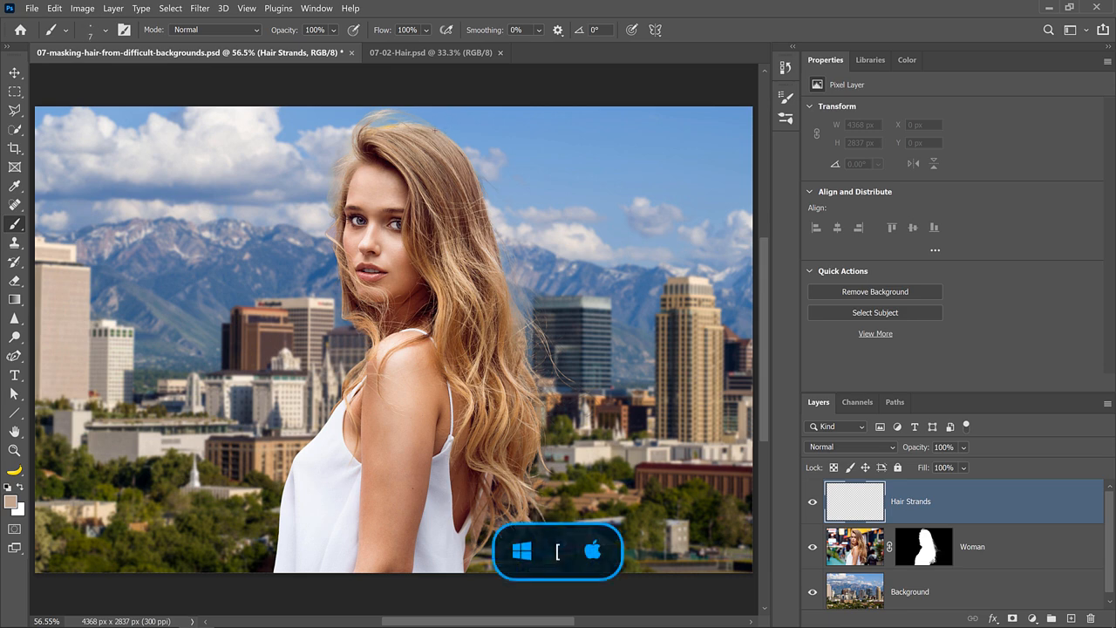
{"action": "key", "text": "bracketleft"}
{"action": "key", "text": "bracketleft"}
{"action": "key", "text": "bracketleft"}
{"action": "key", "text": "bracketleft"}
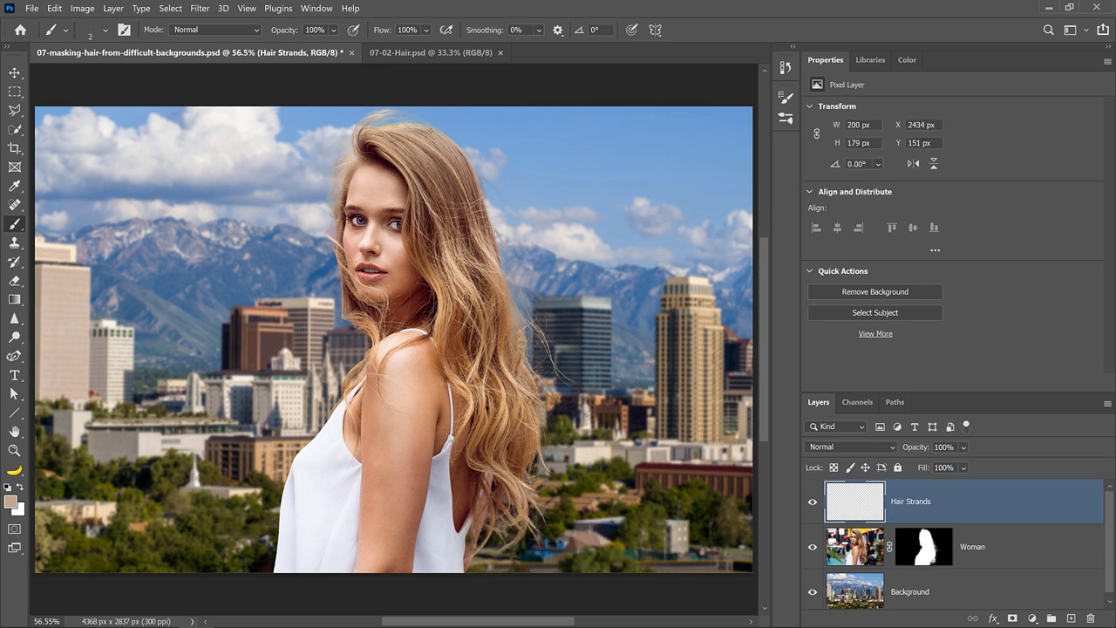
Paint fine hair strands along the top and back of the head, sampling a lighter color from the hair.
{"action": "left_click_drag", "start_coordinate": [430, 121], "coordinate": [468, 152]}
{"action": "key", "text": "z"}
{"action": "left_click_drag", "start_coordinate": [492, 190], "coordinate": [459, 249]}
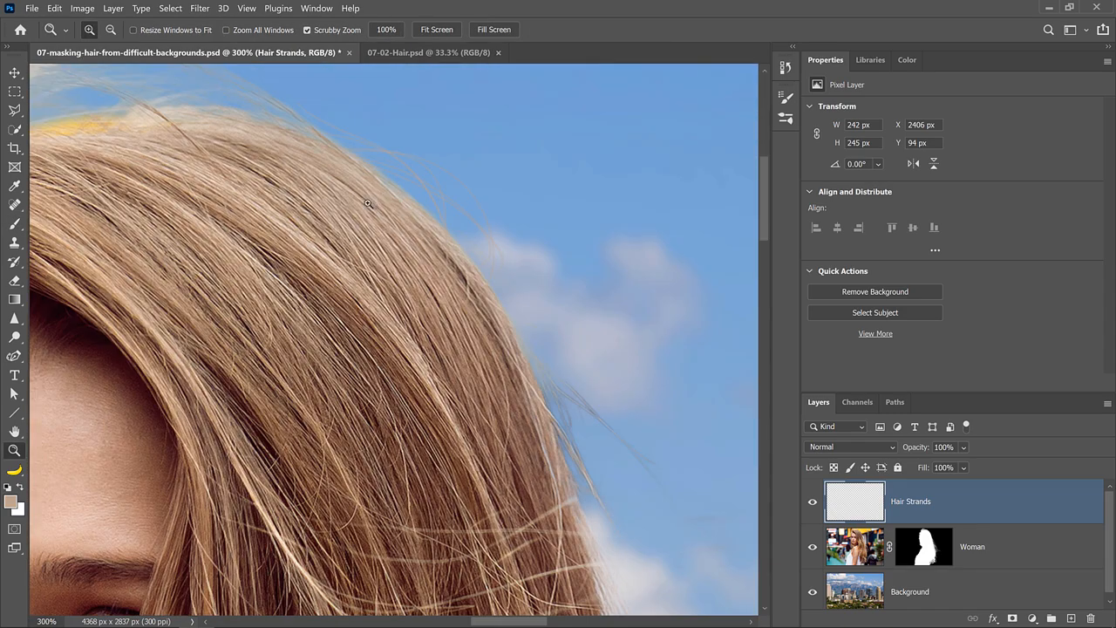
{"action": "left_click", "coordinate": [16, 225]}
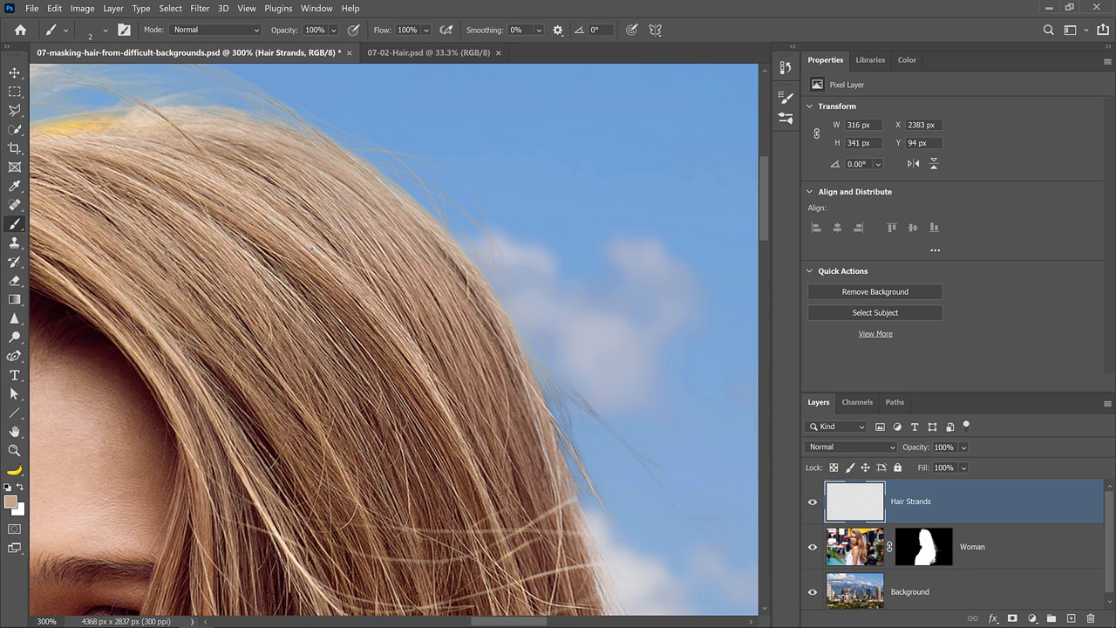
{"action": "left_click", "coordinate": [323, 245], "text": "alt"}
{"action": "left_click_drag", "start_coordinate": [606, 443], "coordinate": [461, 299]}
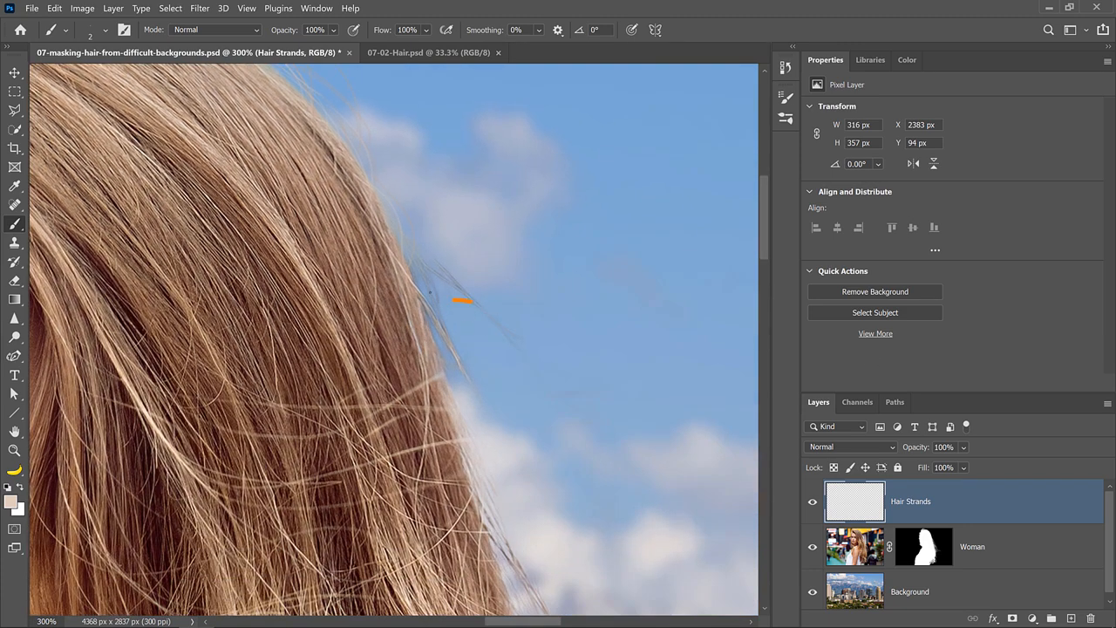
Paint black on the Woman layer mask with a 35 px brush to hide the stray hairs behind the head.
{"action": "left_click", "coordinate": [912, 556]}
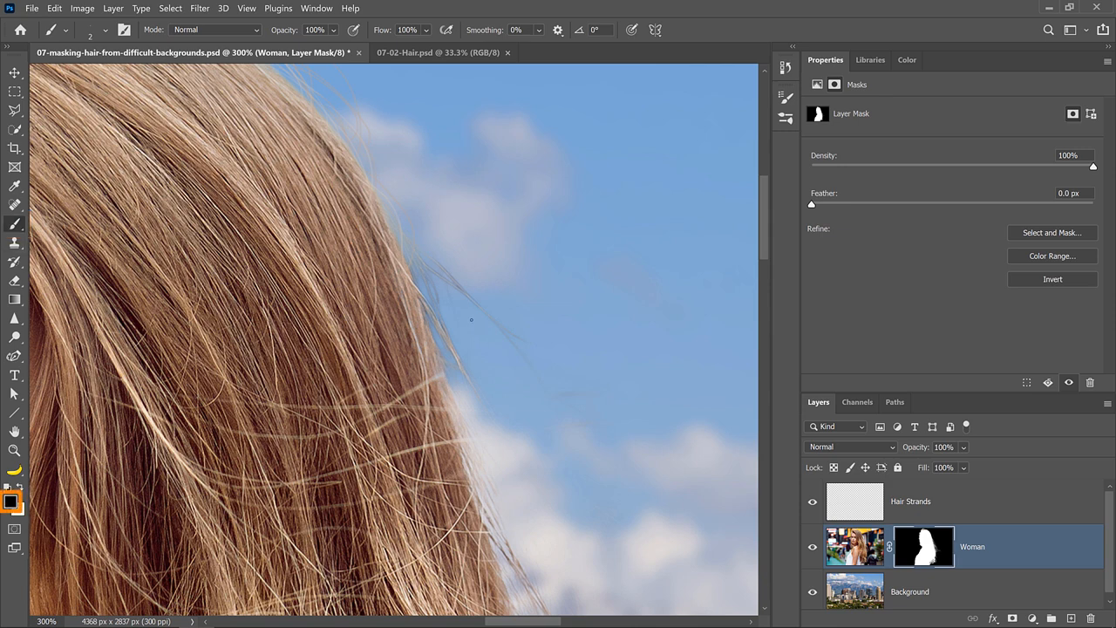
{"action": "key", "text": "bracketright"}
{"action": "key", "text": "bracketright"}
{"action": "key", "text": "bracketright"}
{"action": "key", "text": "bracketright"}
{"action": "key", "text": "bracketright"}
{"action": "key", "text": "bracketright"}
{"action": "key", "text": "bracketright"}
{"action": "key", "text": "bracketright"}
{"action": "key", "text": "bracketright"}
{"action": "key", "text": "bracketright"}
{"action": "key", "text": "bracketright"}
{"action": "key", "text": "bracketright"}
{"action": "key", "text": "bracketright"}
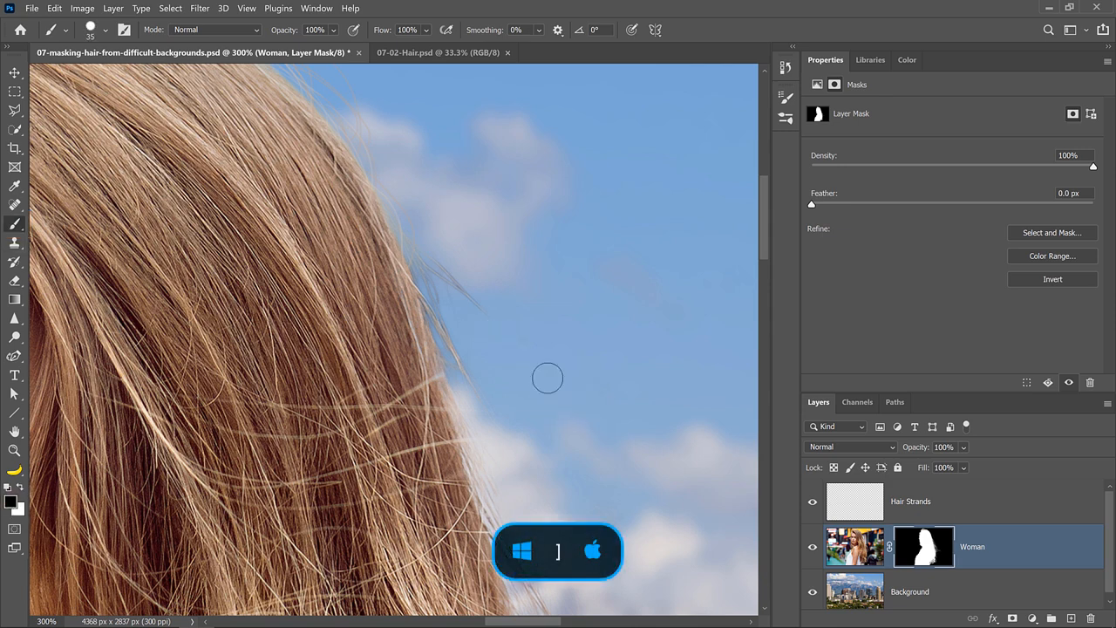
{"action": "mouse_move", "coordinate": [451, 328]}
{"action": "left_mouse_down"}
{"action": "mouse_move", "coordinate": [434, 271]}
{"action": "mouse_move", "coordinate": [485, 318]}
{"action": "mouse_move", "coordinate": [450, 323]}
{"action": "left_mouse_up"}
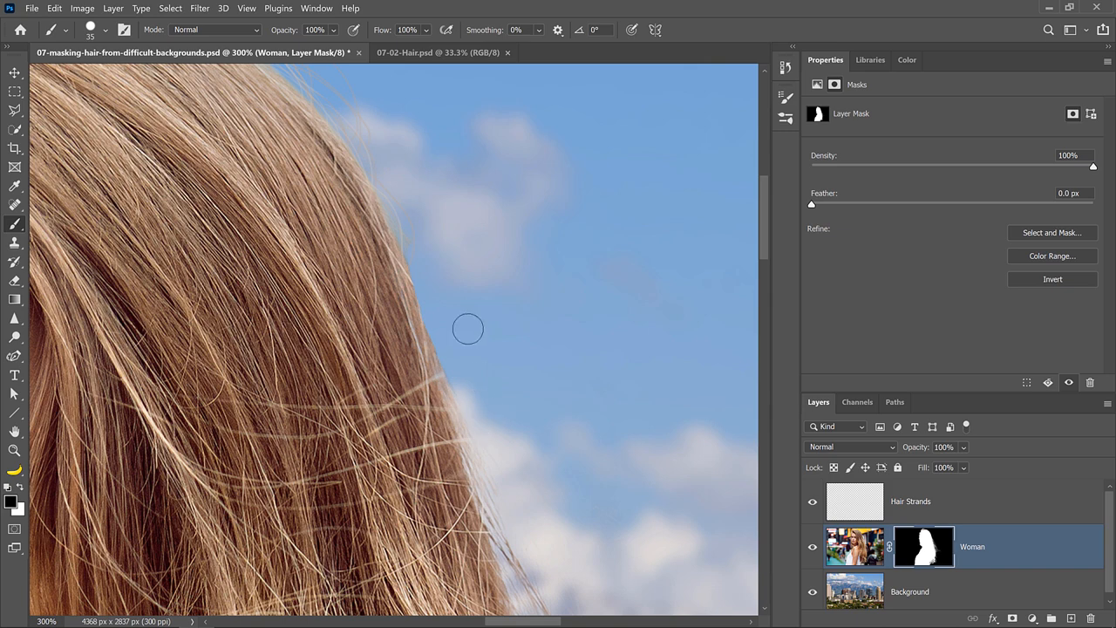
Paint replacement strands on the Hair Strands layer with a very small brush where the stray hairs were masked out.
{"action": "left_click", "coordinate": [859, 504]}
{"action": "key", "text": "bracketleft"}
{"action": "key", "text": "bracketleft"}
{"action": "key", "text": "bracketleft"}
{"action": "key", "text": "bracketleft"}
{"action": "key", "text": "bracketleft"}
{"action": "key", "text": "bracketleft"}
{"action": "key", "text": "bracketleft"}
{"action": "key", "text": "bracketleft"}
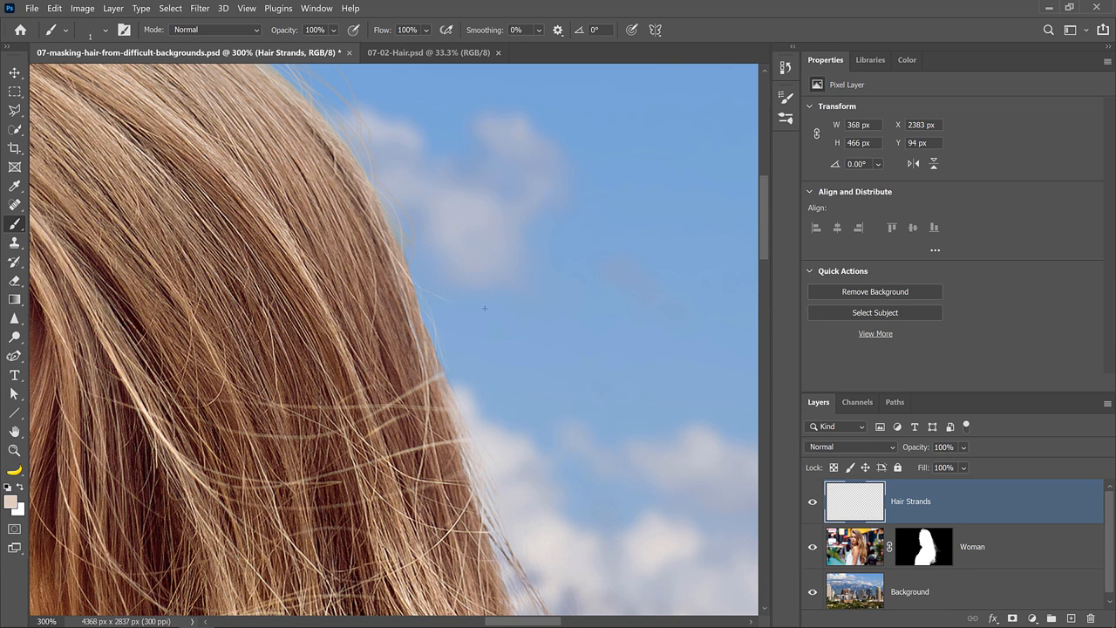
{"action": "key", "text": "bracketright"}
{"action": "key", "text": "bracketright"}
{"action": "left_click_drag", "start_coordinate": [408, 277], "coordinate": [471, 343]}
Compare the whole image with and without the Hair Strands layer.
{"action": "double_click", "coordinate": [15, 431]}
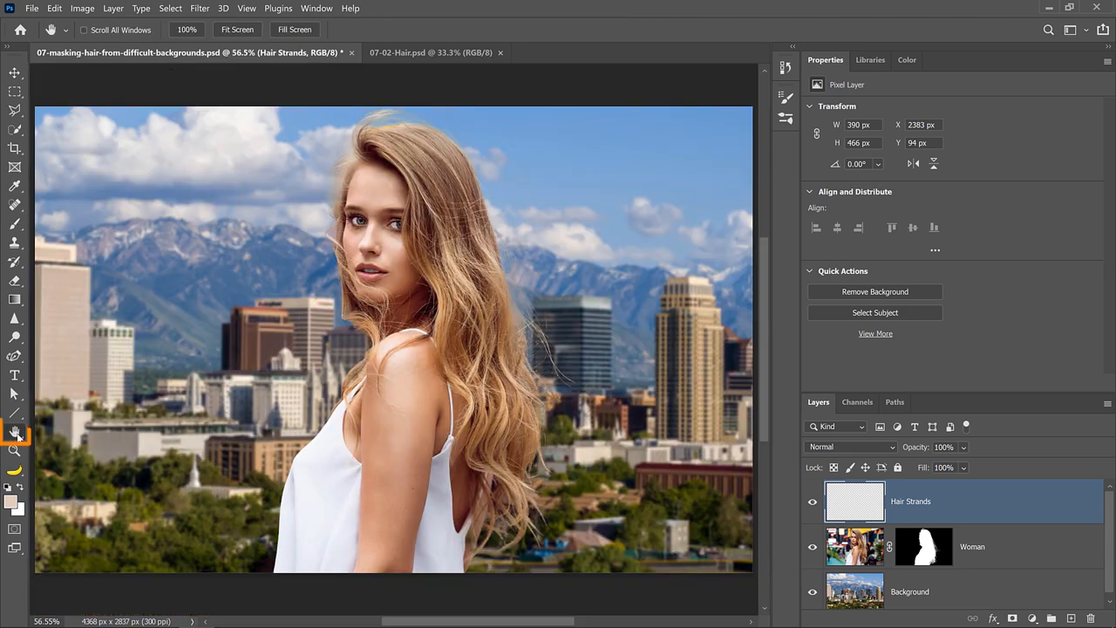
{"action": "left_click", "coordinate": [813, 503]}
{"action": "left_click", "coordinate": [813, 503]}
{"action": "left_click", "coordinate": [812, 503]}
{"action": "left_click", "coordinate": [813, 503]}
Compare the Red, Green and Blue channels of 07-02-Hair.psd and duplicate the Blue channel.
{"action": "left_click", "coordinate": [438, 54]}
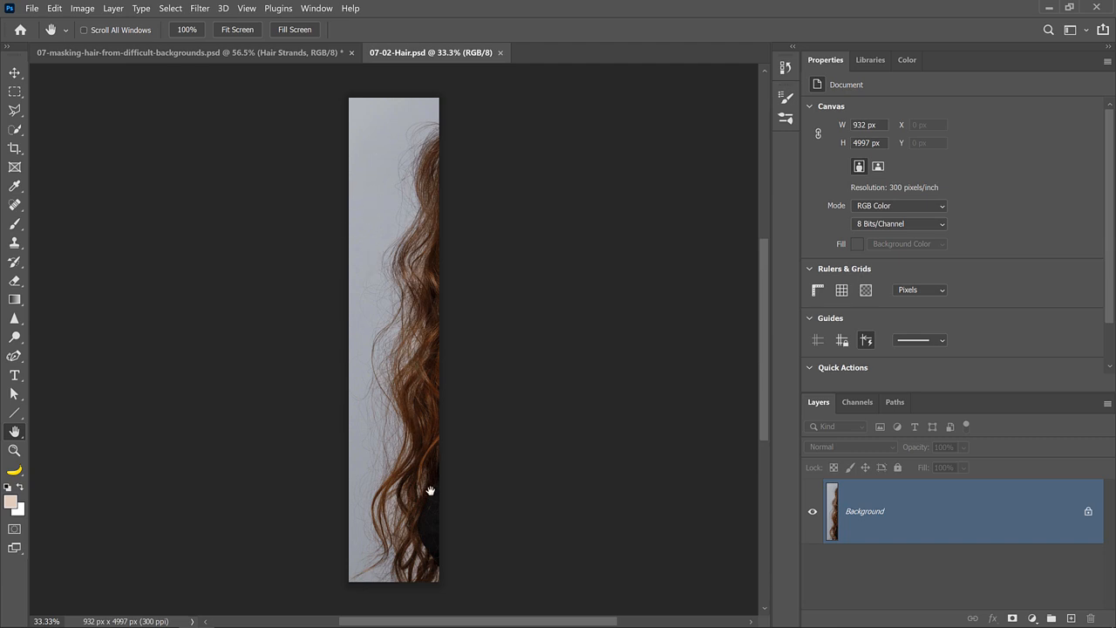
{"action": "left_click", "coordinate": [855, 404]}
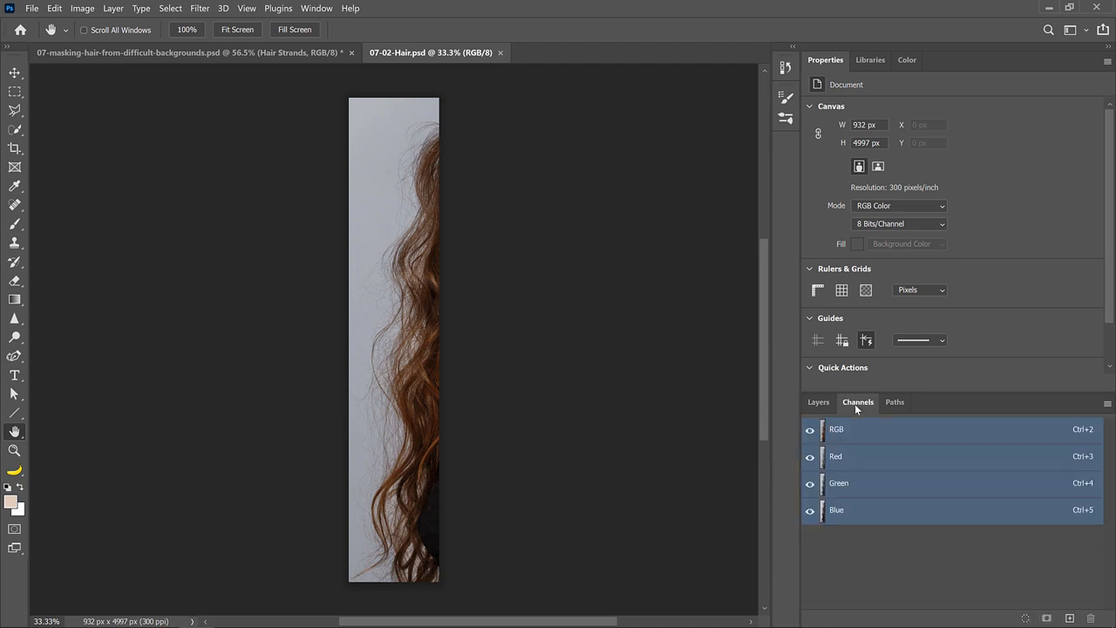
{"action": "left_click", "coordinate": [844, 458]}
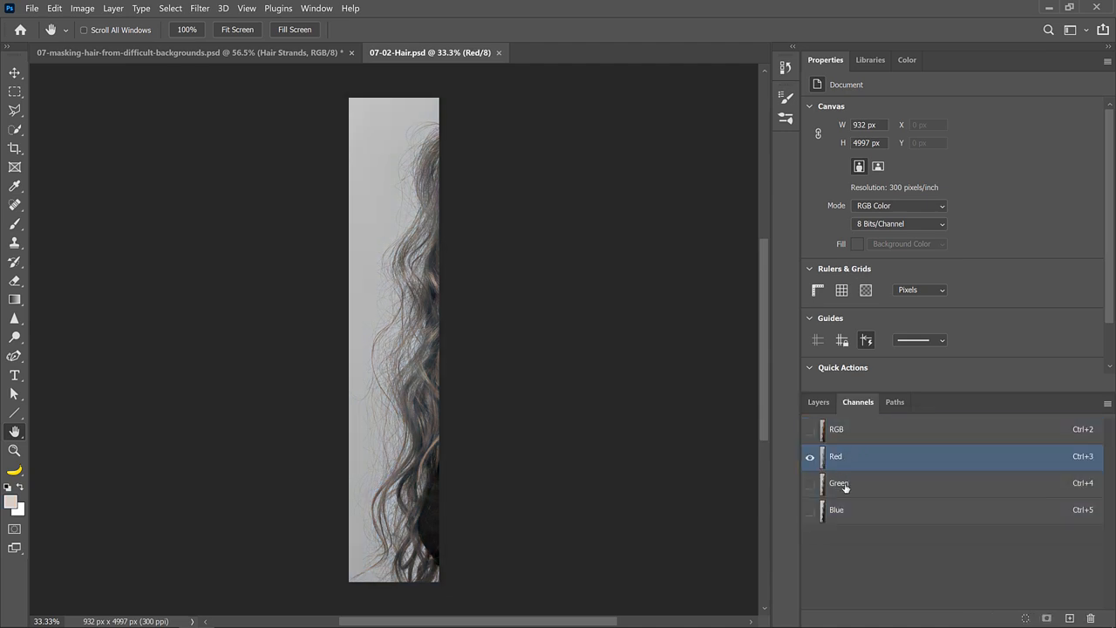
{"action": "left_click", "coordinate": [845, 485]}
{"action": "left_click", "coordinate": [848, 514]}
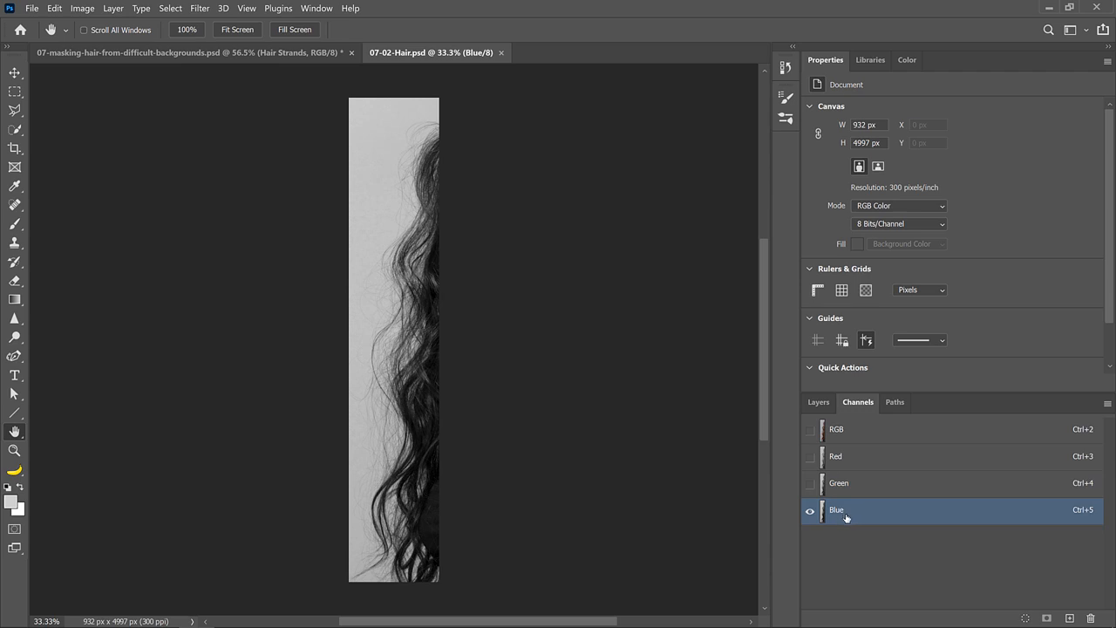
{"action": "mouse_move", "coordinate": [840, 512]}
{"action": "left_mouse_down"}
{"action": "mouse_move", "coordinate": [939, 531]}
{"action": "mouse_move", "coordinate": [1069, 593]}
{"action": "mouse_move", "coordinate": [1070, 616]}
{"action": "left_mouse_up"}
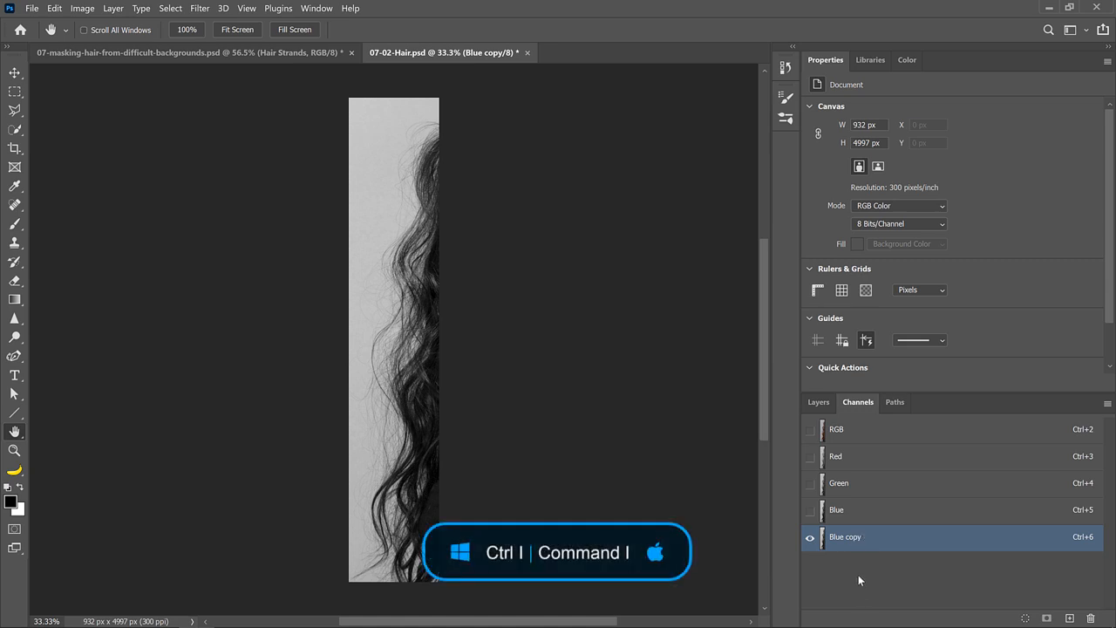
Invert the Blue copy channel and set its input levels to 95, 0.83 and 224.
{"action": "key", "text": "ctrl+i"}
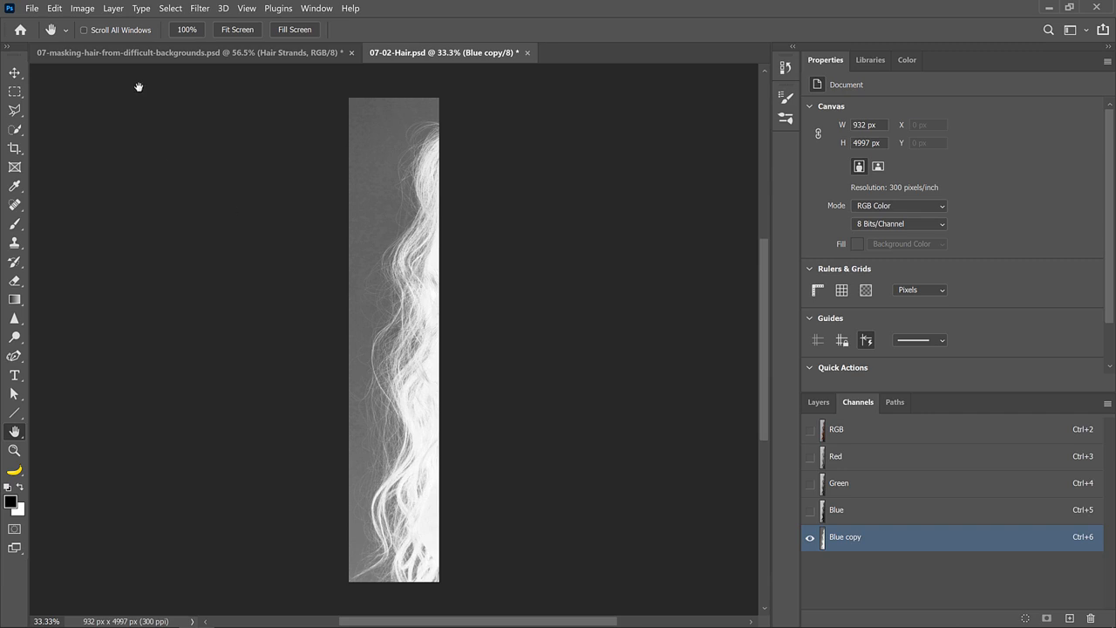
{"action": "left_click", "coordinate": [81, 10]}
{"action": "mouse_move", "coordinate": [88, 40]}
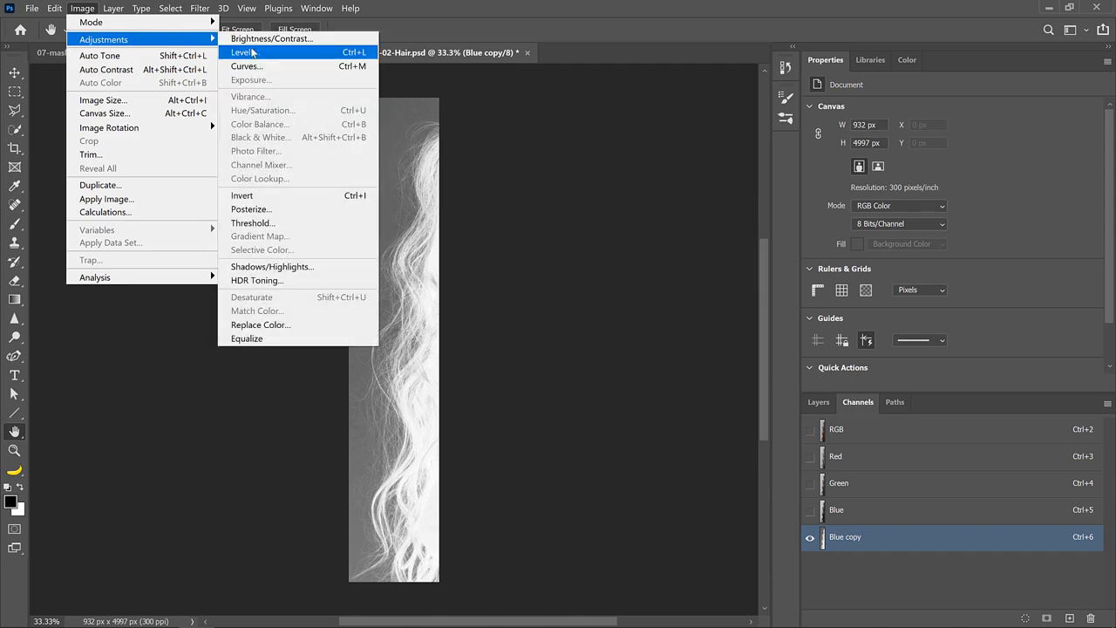
{"action": "left_click", "coordinate": [262, 52]}
{"action": "left_click_drag", "start_coordinate": [682, 320], "coordinate": [750, 315]}
{"action": "left_click_drag", "start_coordinate": [866, 318], "coordinate": [804, 321]}
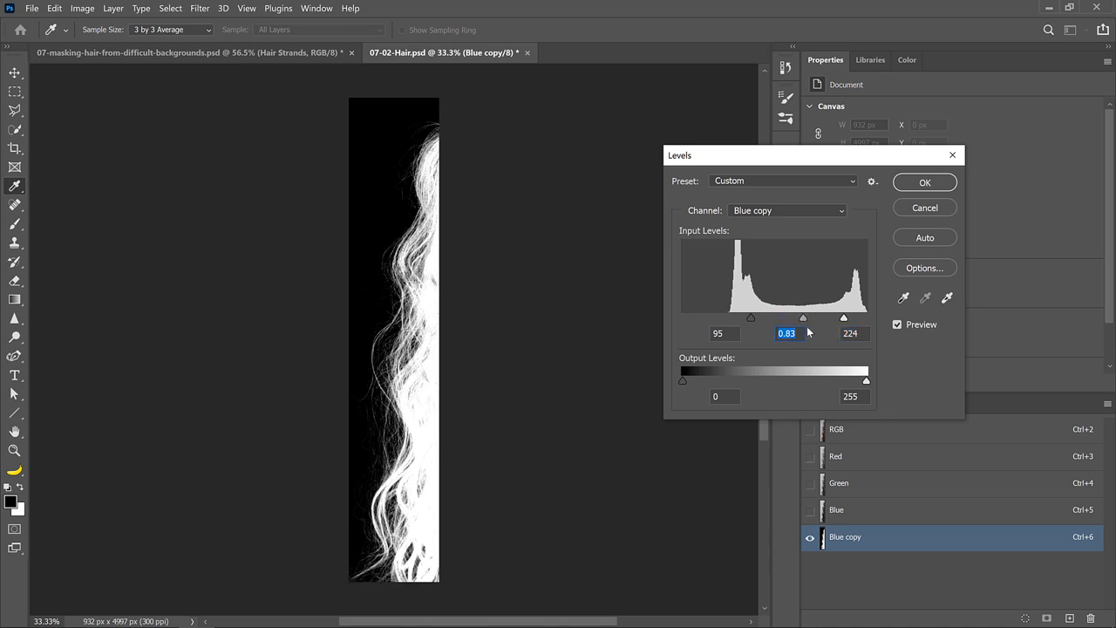
{"action": "left_click", "coordinate": [909, 185]}
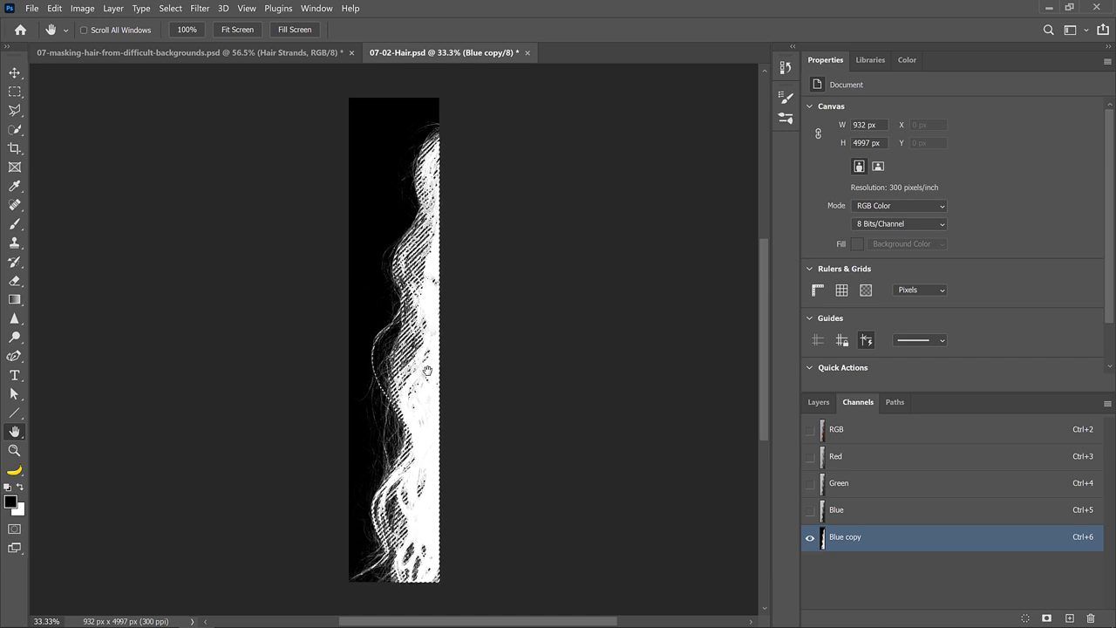
Restore the RGB composite and add a black Solid Color fill layer masked by the selection from the Blue copy channel.
{"action": "left_click", "coordinate": [829, 429]}
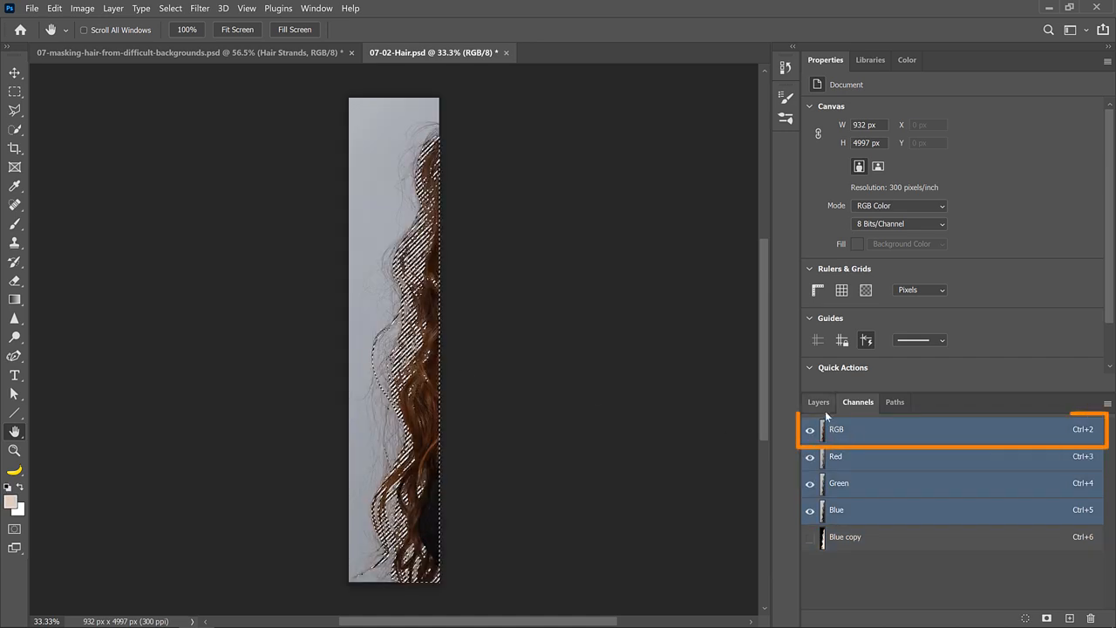
{"action": "left_click", "coordinate": [819, 402]}
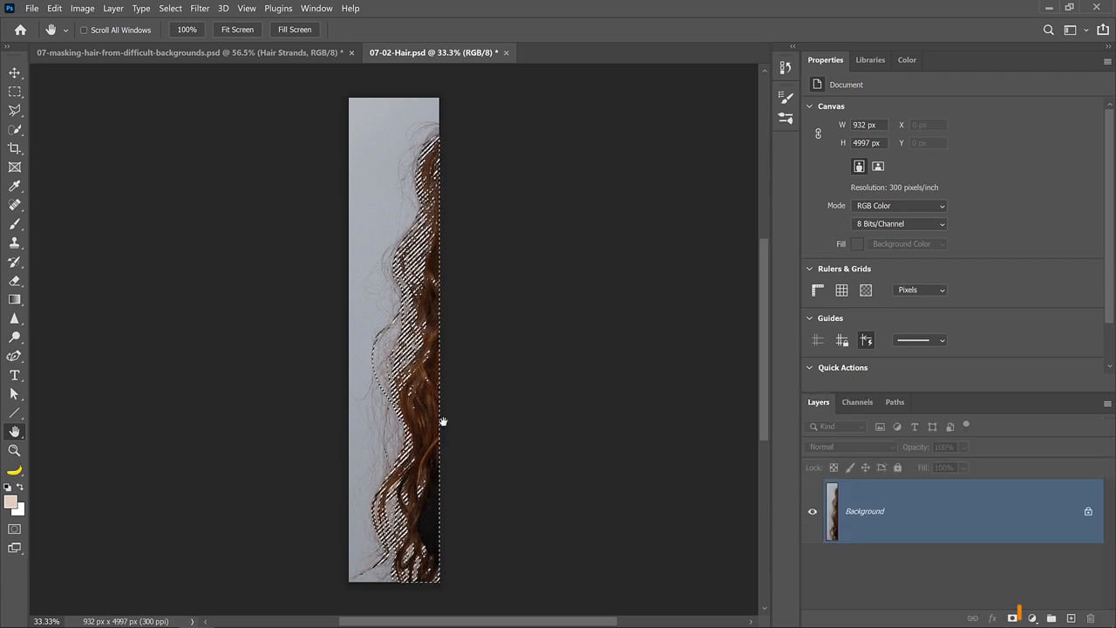
{"action": "left_click", "coordinate": [1033, 618]}
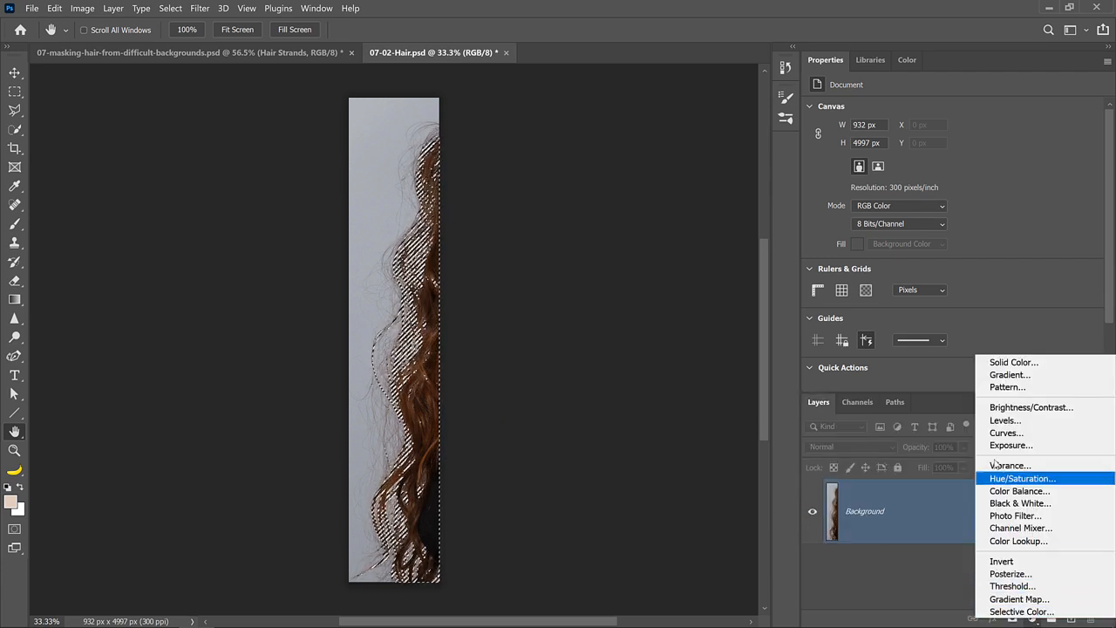
{"action": "left_click", "coordinate": [1013, 362]}
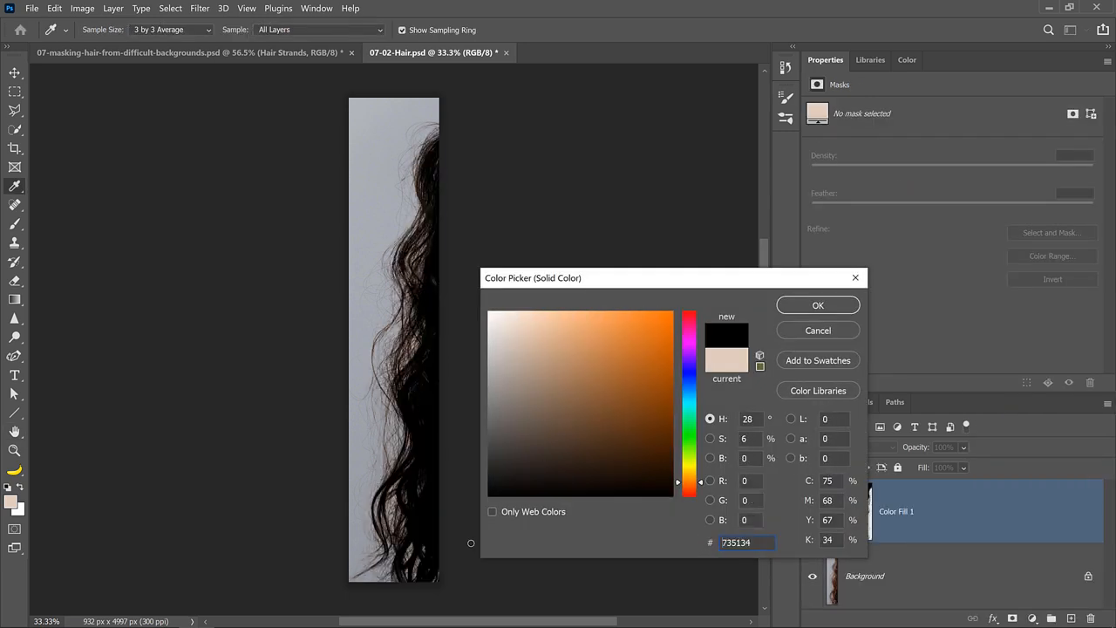
{"action": "left_click", "coordinate": [823, 311]}
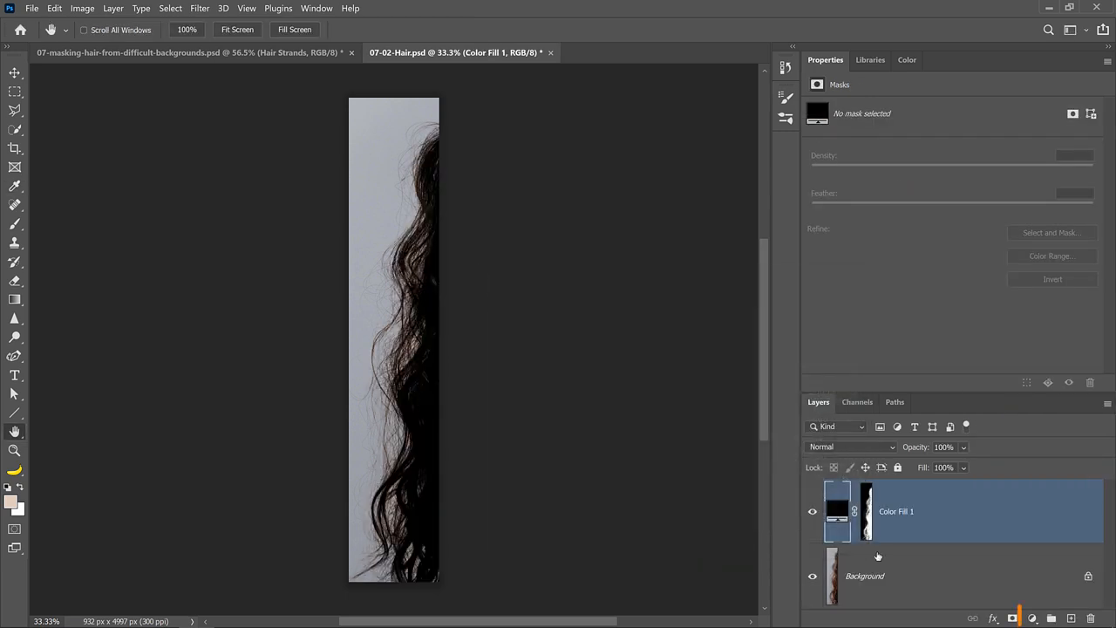
Add a Solid Color fill layer with color ffffff directly above the Background layer.
{"action": "left_click", "coordinate": [917, 579]}
{"action": "left_click", "coordinate": [1032, 618]}
{"action": "left_click", "coordinate": [1013, 362]}
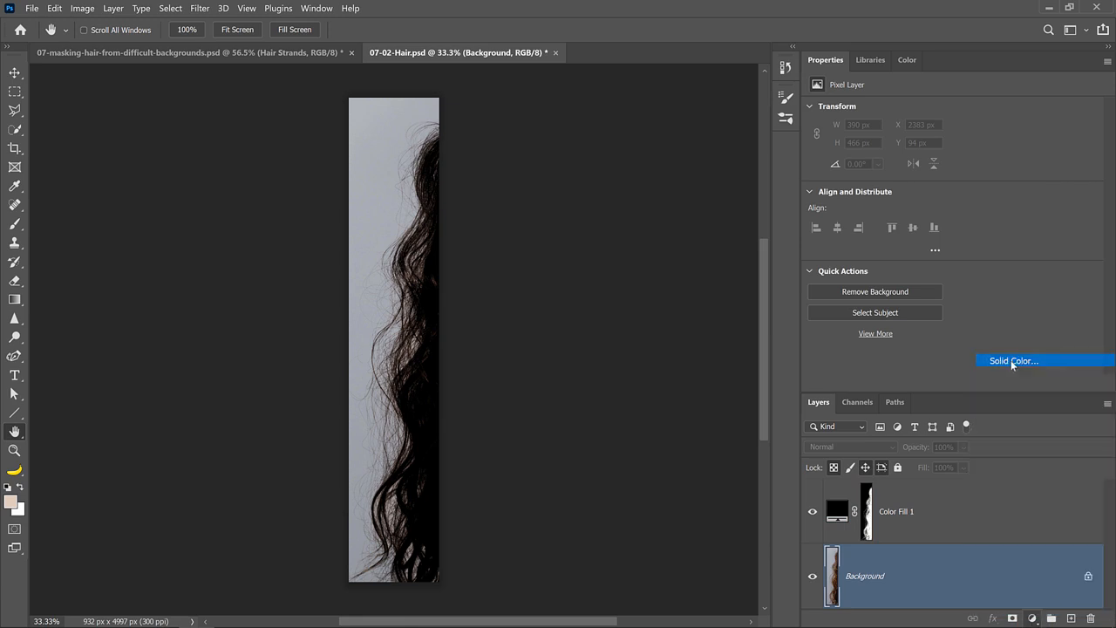
{"action": "type", "text": "ffffff"}
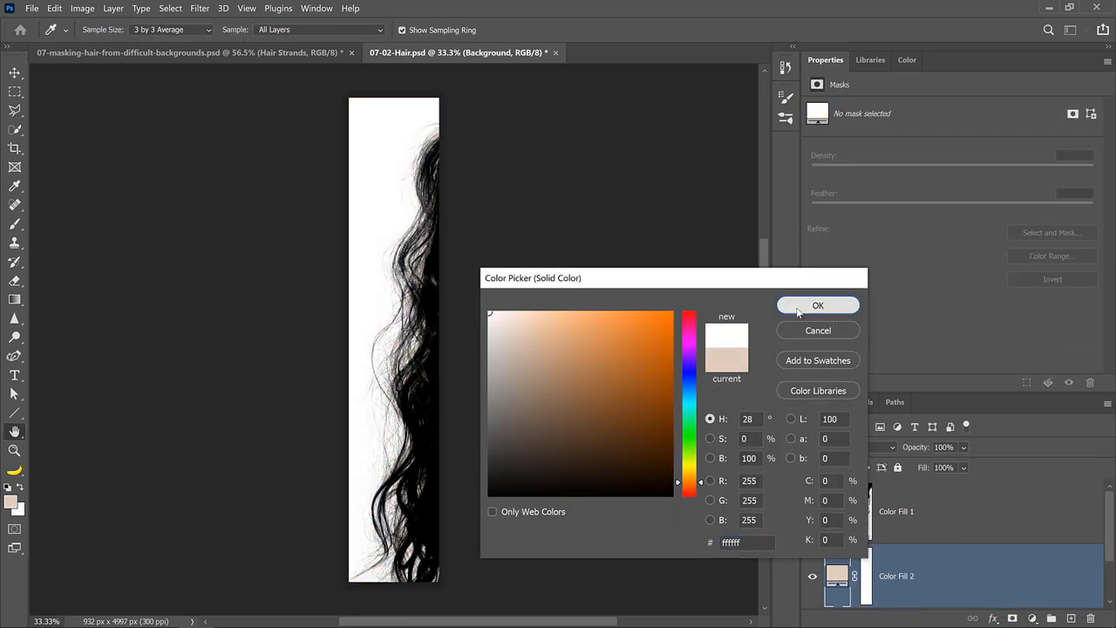
{"action": "left_click", "coordinate": [818, 306]}
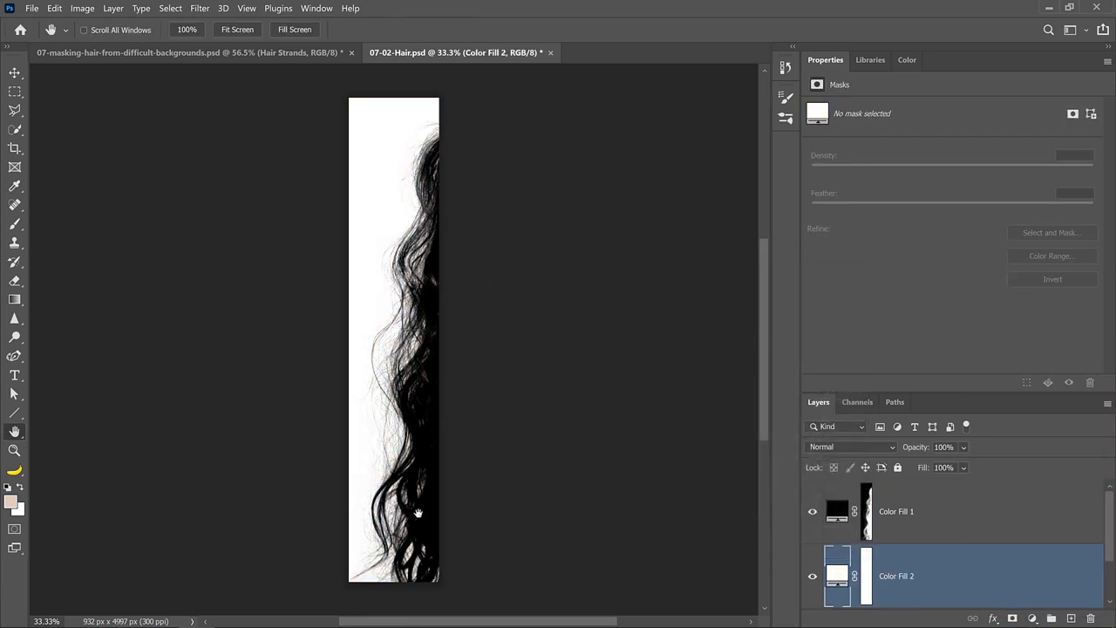
Define a brush preset named Hair with the Color Fill 1 layer selected and check it in the brush list.
{"action": "left_click_drag", "start_coordinate": [905, 524], "coordinate": [68, 66]}
{"action": "left_click", "coordinate": [53, 9]}
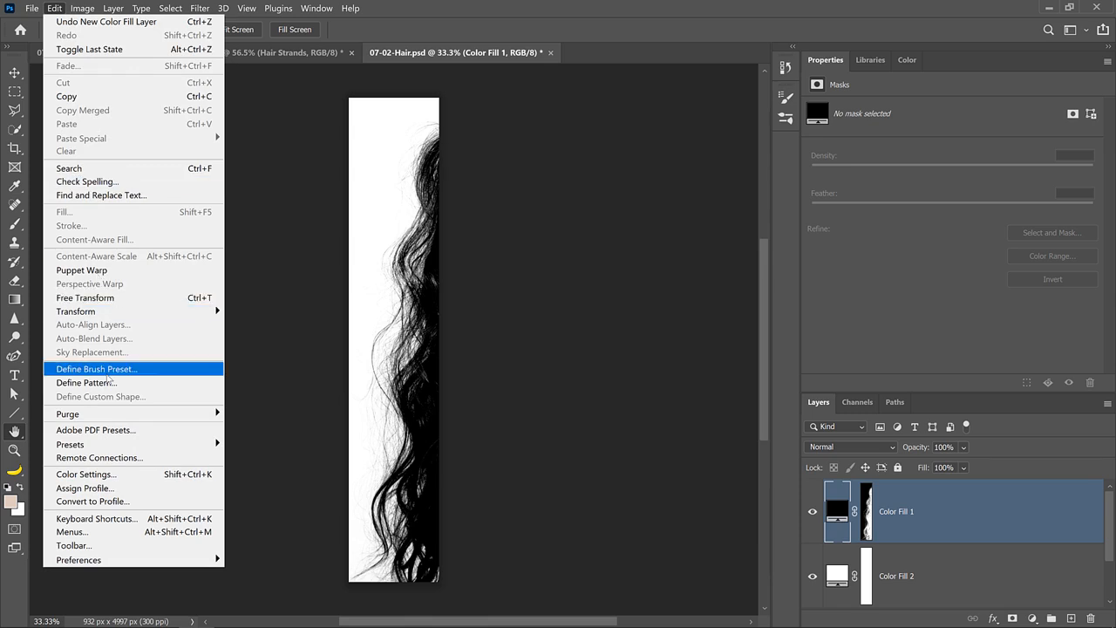
{"action": "left_click", "coordinate": [103, 371]}
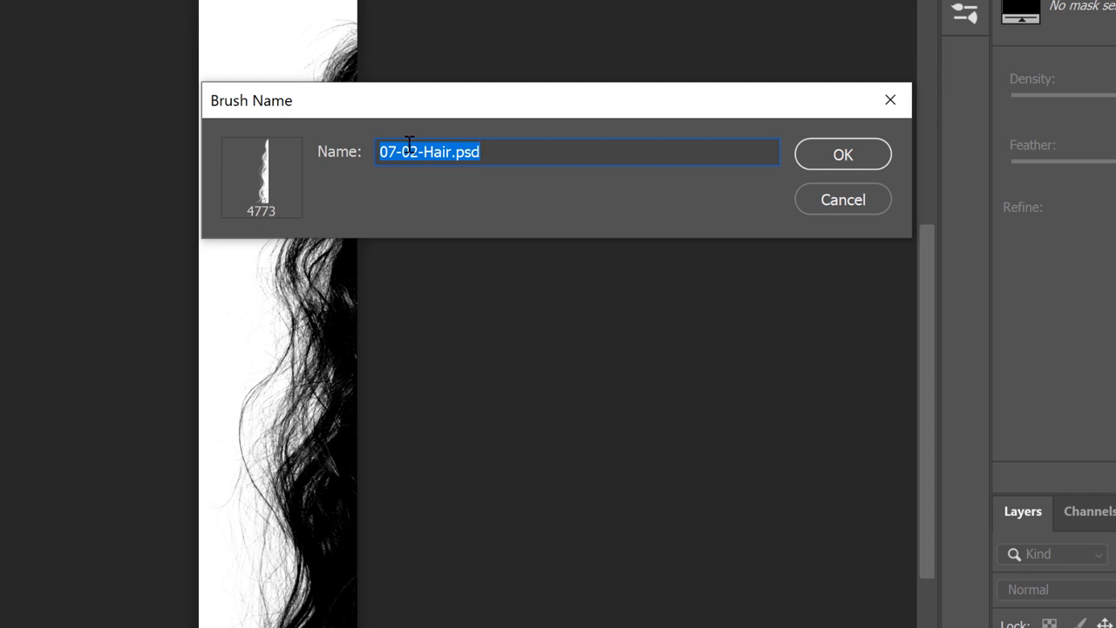
{"action": "type", "text": "Hair"}
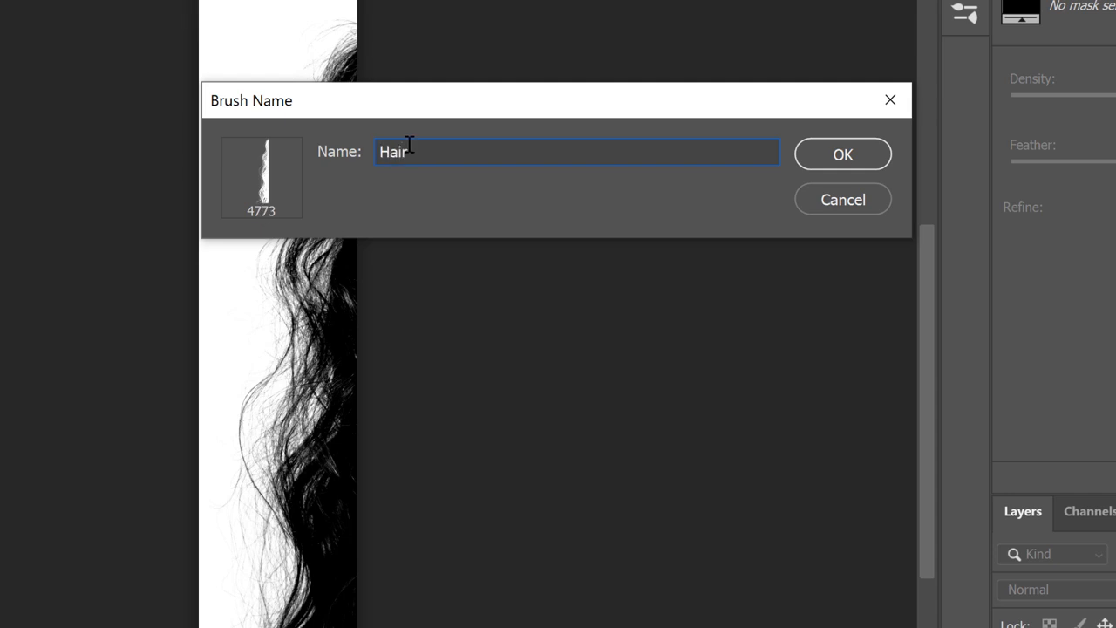
{"action": "left_click", "coordinate": [854, 155]}
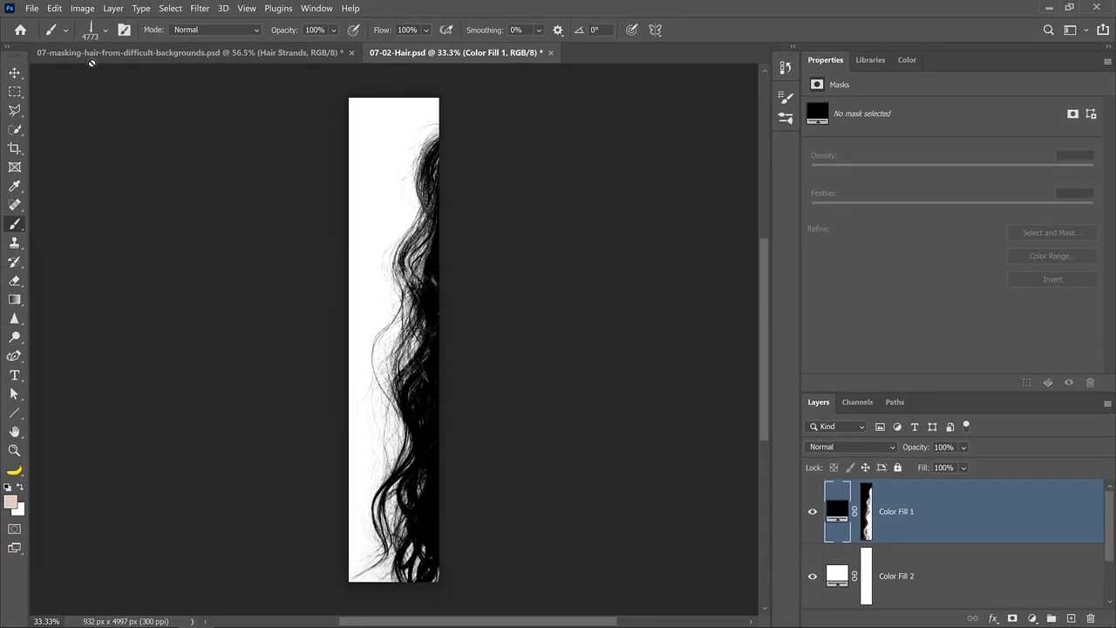
{"action": "left_click", "coordinate": [104, 34]}
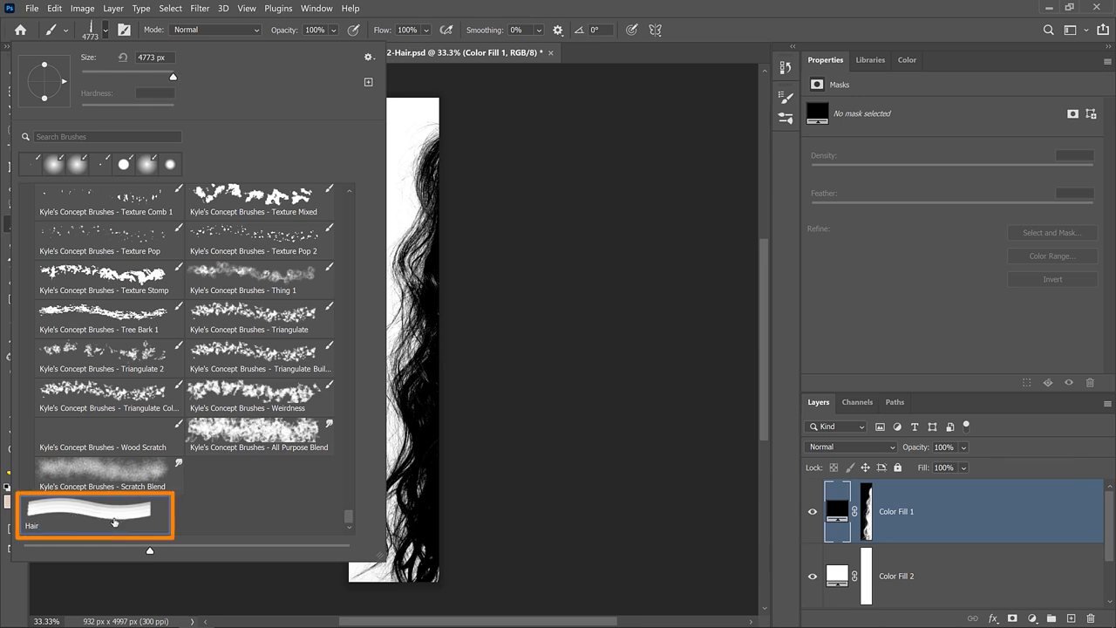
{"action": "left_click", "coordinate": [379, 12]}
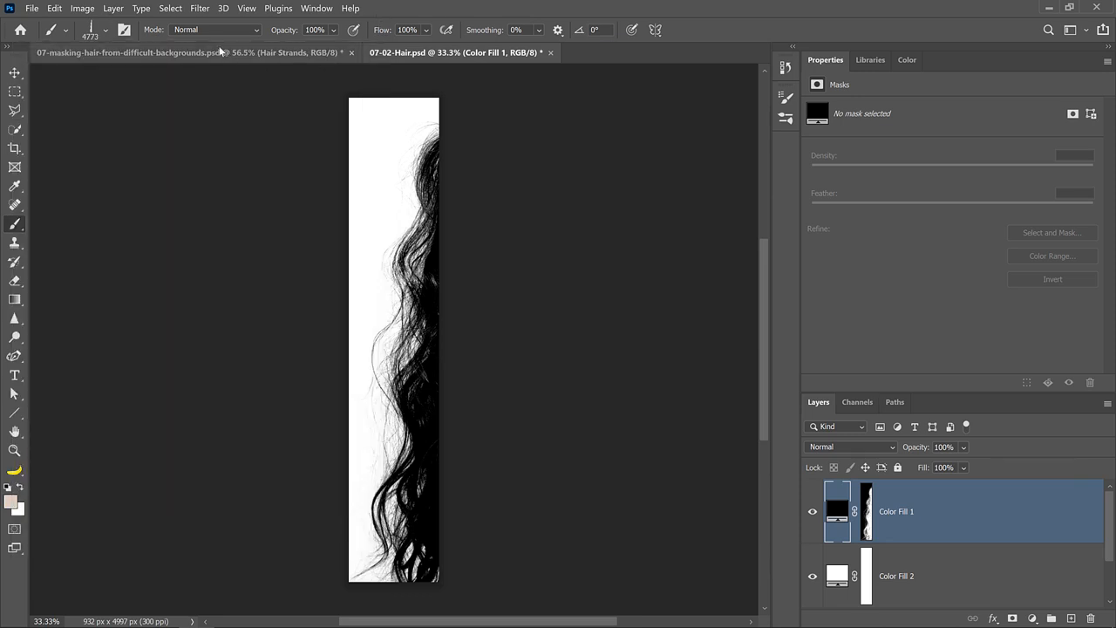
Switch to 07-masking-hair-from-difficult-backgrounds.psd and add a layer named Hair Brush above Hair Strands.
{"action": "left_click", "coordinate": [160, 55]}
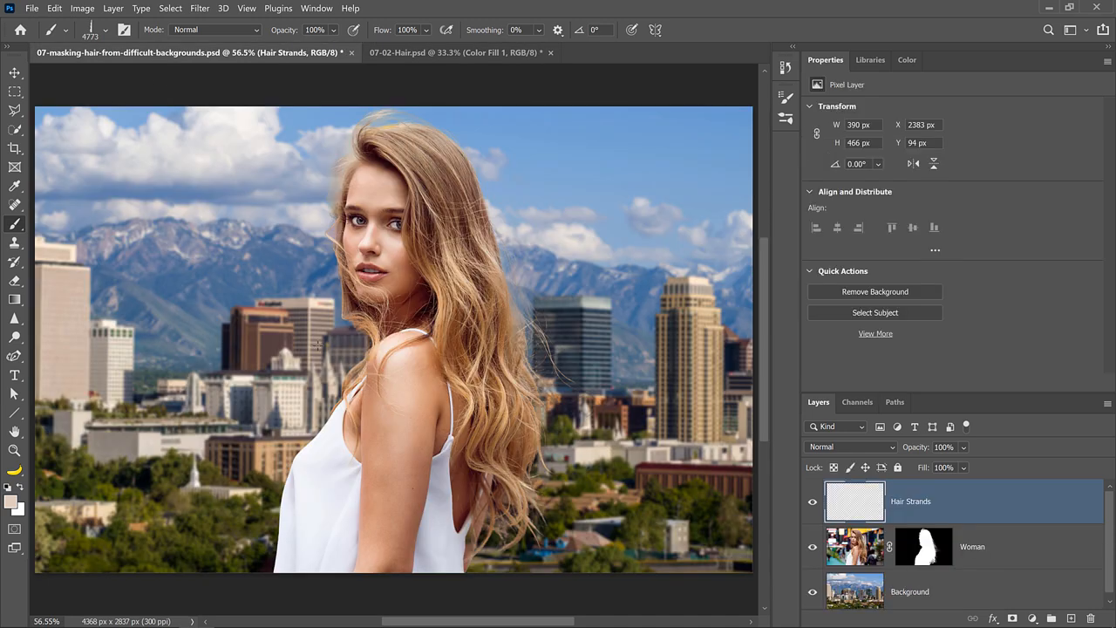
{"action": "left_click", "coordinate": [1071, 618]}
{"action": "double_click", "coordinate": [905, 502]}
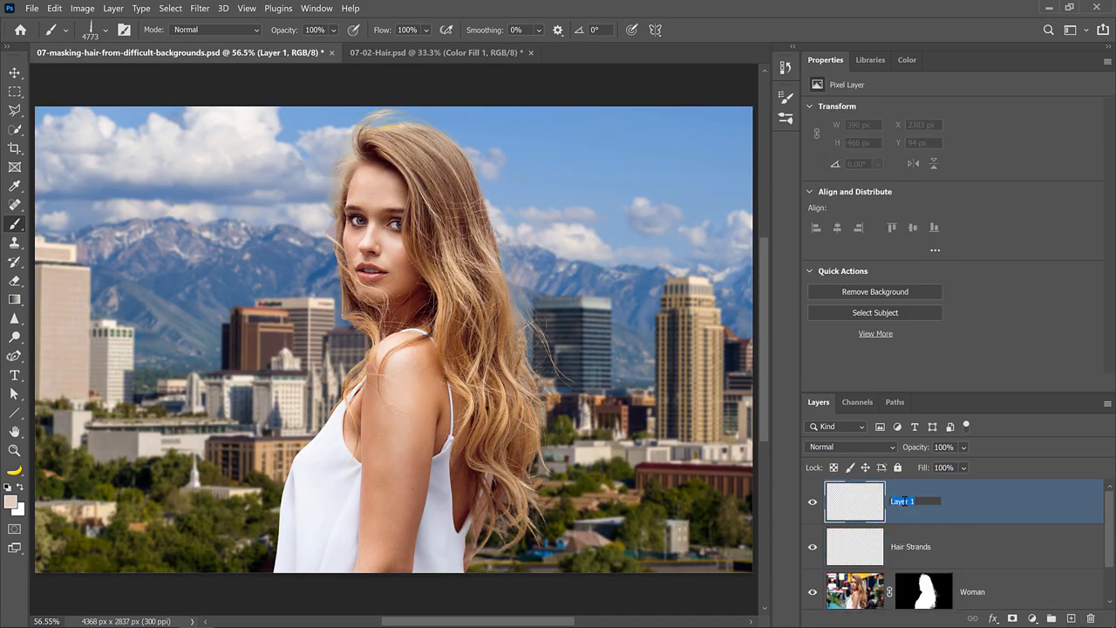
{"action": "type", "text": "Hair Brush"}
{"action": "key", "text": "Return"}
Stamp the Hair brush once over the buildings in front of the woman's face and undo the stamp.
{"action": "left_click", "coordinate": [149, 288]}
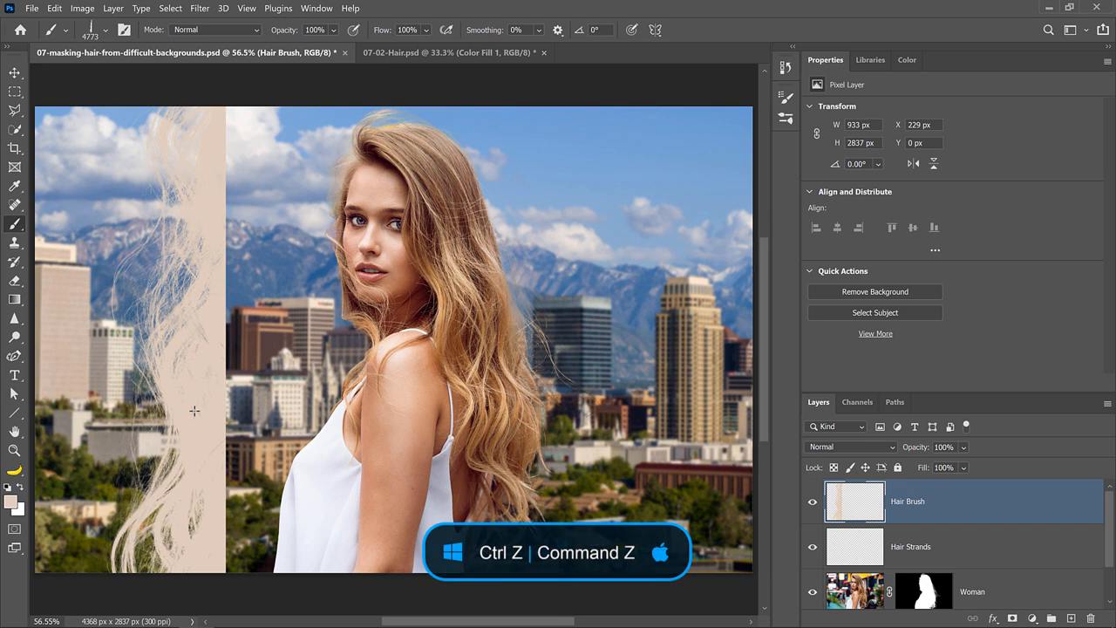
{"action": "key", "text": "ctrl+z"}
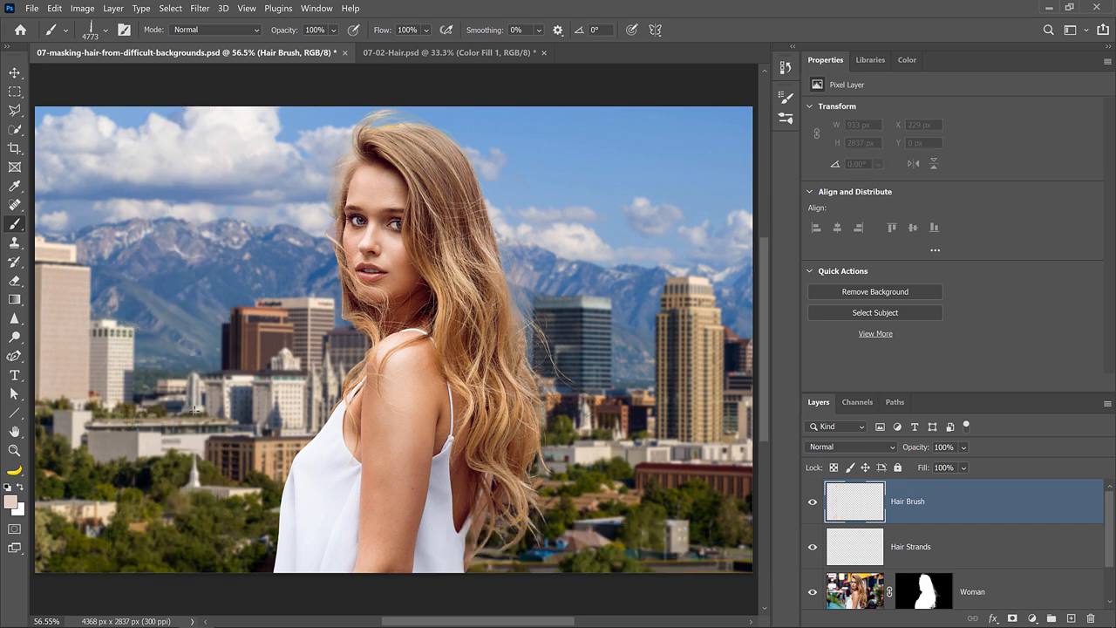
Reduce the Hair brush size to 1800 px over the buildings in front of the woman.
{"action": "key", "text": "bracketleft"}
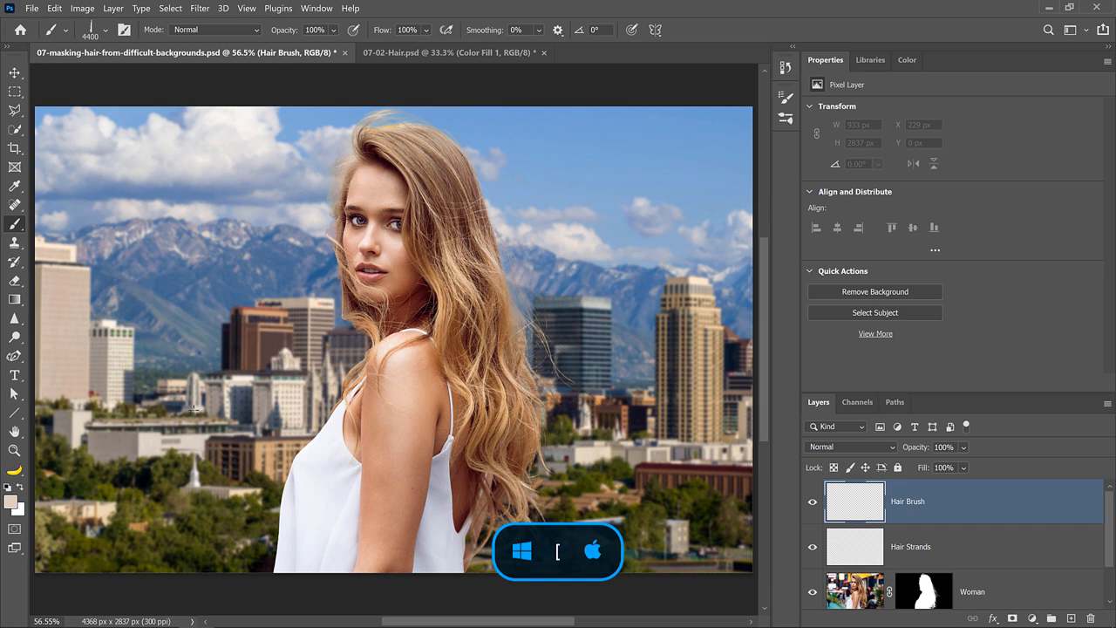
{"action": "key", "text": "bracketleft"}
{"action": "key", "text": "bracketleft"}
{"action": "key", "text": "bracketleft"}
{"action": "key", "text": "bracketleft"}
{"action": "key", "text": "bracketleft"}
{"action": "key", "text": "bracketleft"}
{"action": "key", "text": "bracketleft"}
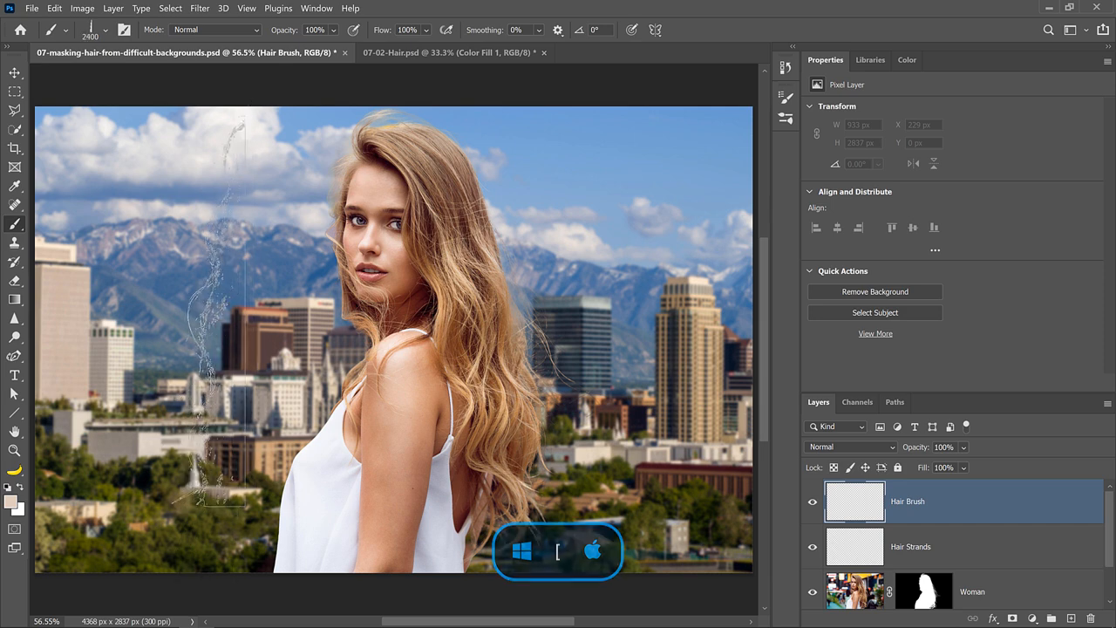
{"action": "key", "text": "bracketleft"}
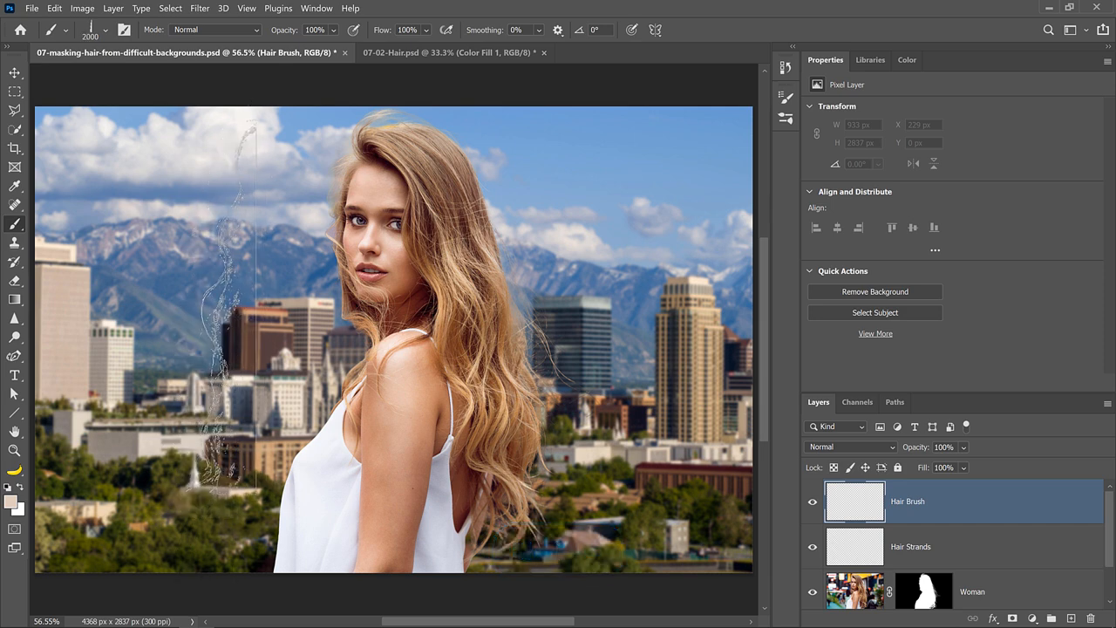
{"action": "key", "text": "bracketright"}
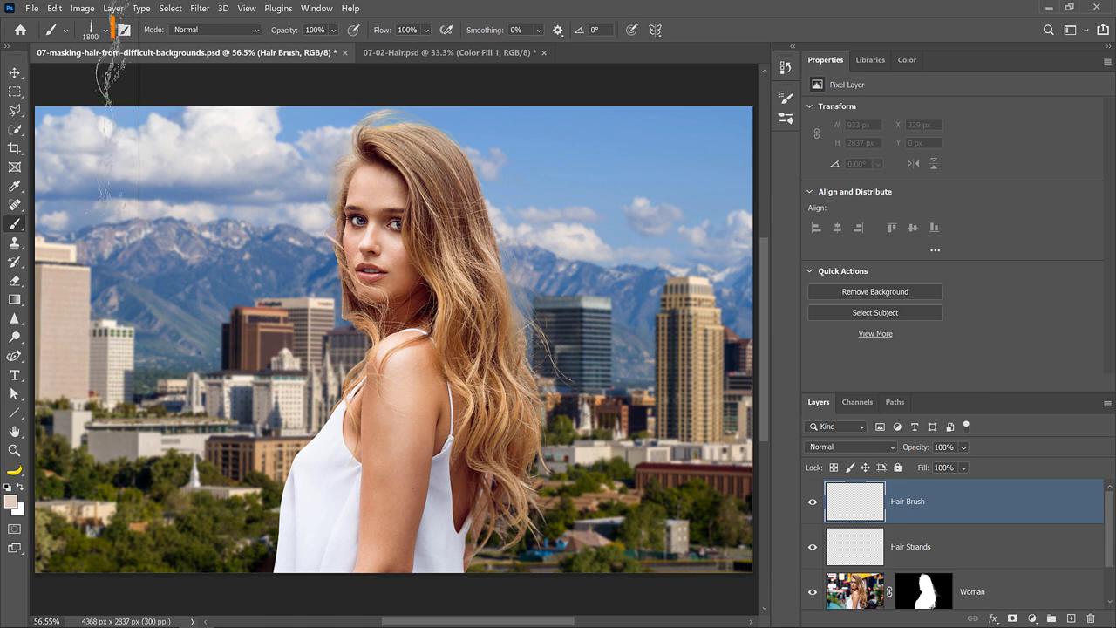
Flip the brush tip horizontally with Flip X in the brush settings and close the settings.
{"action": "left_click", "coordinate": [125, 29]}
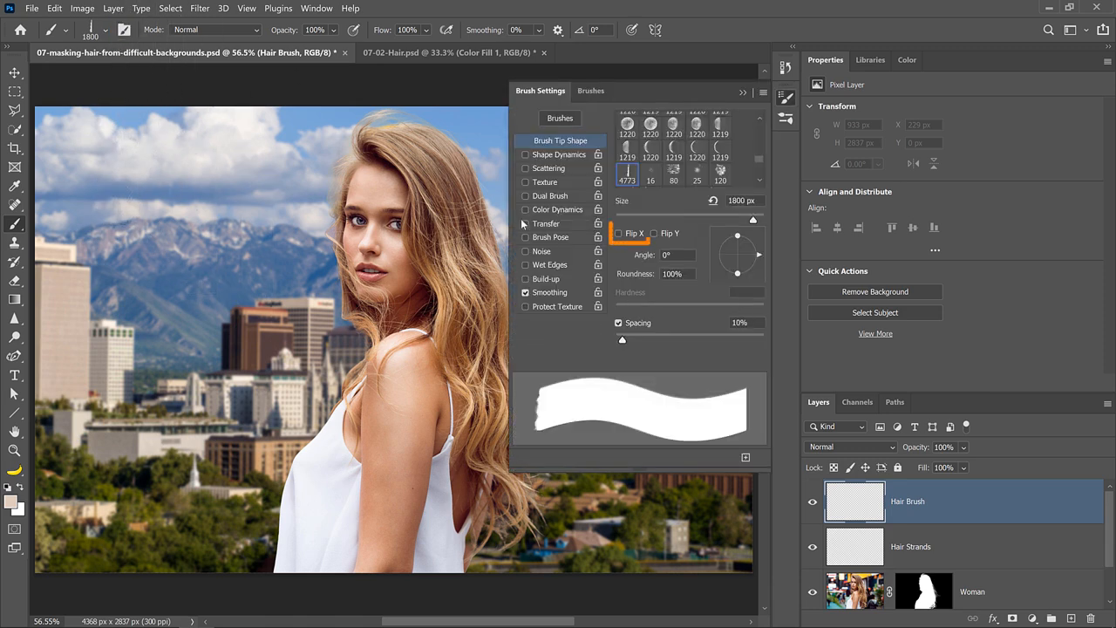
{"action": "left_click", "coordinate": [619, 233]}
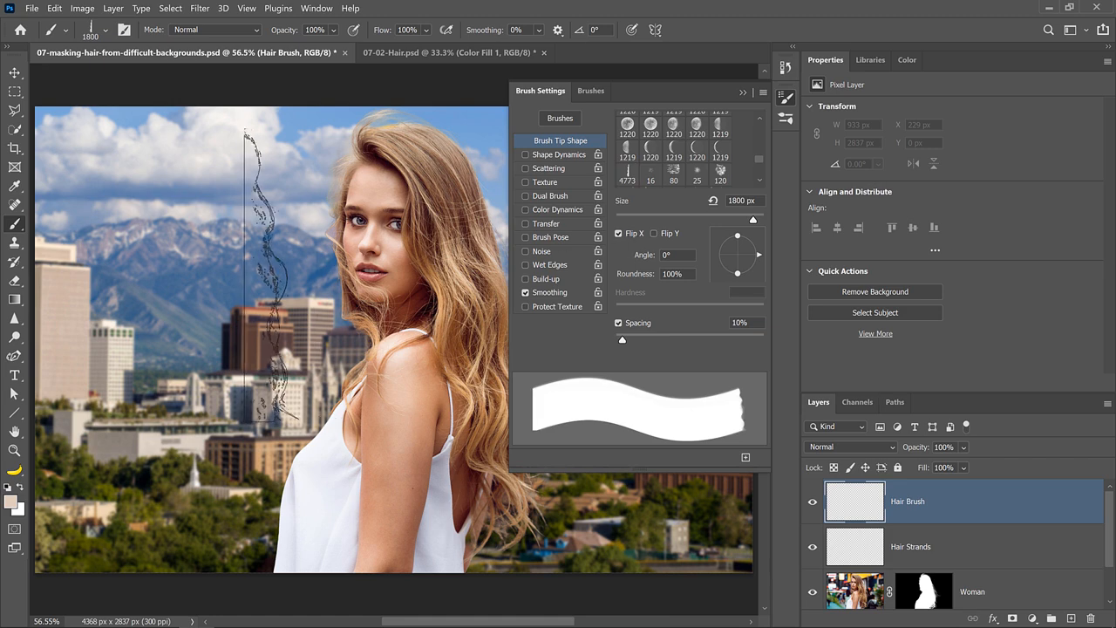
{"action": "left_click", "coordinate": [743, 93]}
Rotate the brush tip to 11° while aligning it with the hair edge at the back of the woman's head.
{"action": "key", "text": "Left"}
{"action": "key", "text": "Left"}
{"action": "key", "text": "Left"}
{"action": "key", "text": "Left"}
{"action": "key", "text": "Left"}
{"action": "key", "text": "Left"}
{"action": "key", "text": "Left"}
{"action": "key", "text": "Left"}
{"action": "key", "text": "Left"}
{"action": "key", "text": "Left"}
{"action": "key", "text": "Left"}
{"action": "key", "text": "Left"}
{"action": "key", "text": "Left"}
{"action": "key", "text": "Left"}
{"action": "key", "text": "Left"}
{"action": "key", "text": "Left"}
{"action": "key", "text": "Left"}
{"action": "key", "text": "Left"}
{"action": "key", "text": "Left"}
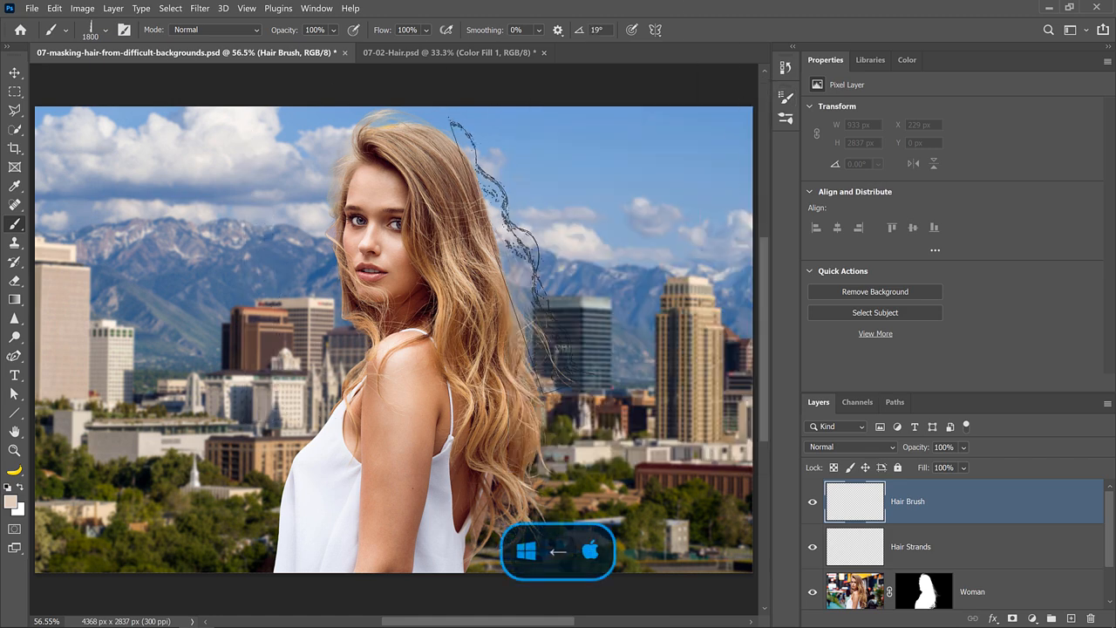
{"action": "key", "text": "Right"}
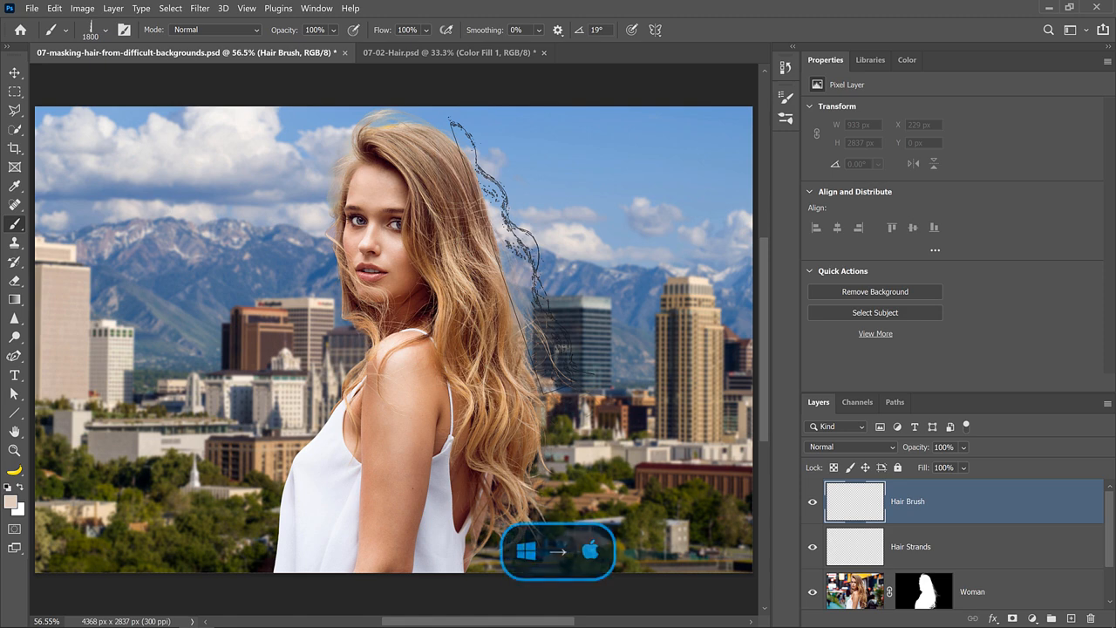
{"action": "key", "text": "Left"}
{"action": "key", "text": "Left"}
{"action": "key", "text": "Left"}
{"action": "key", "text": "Left"}
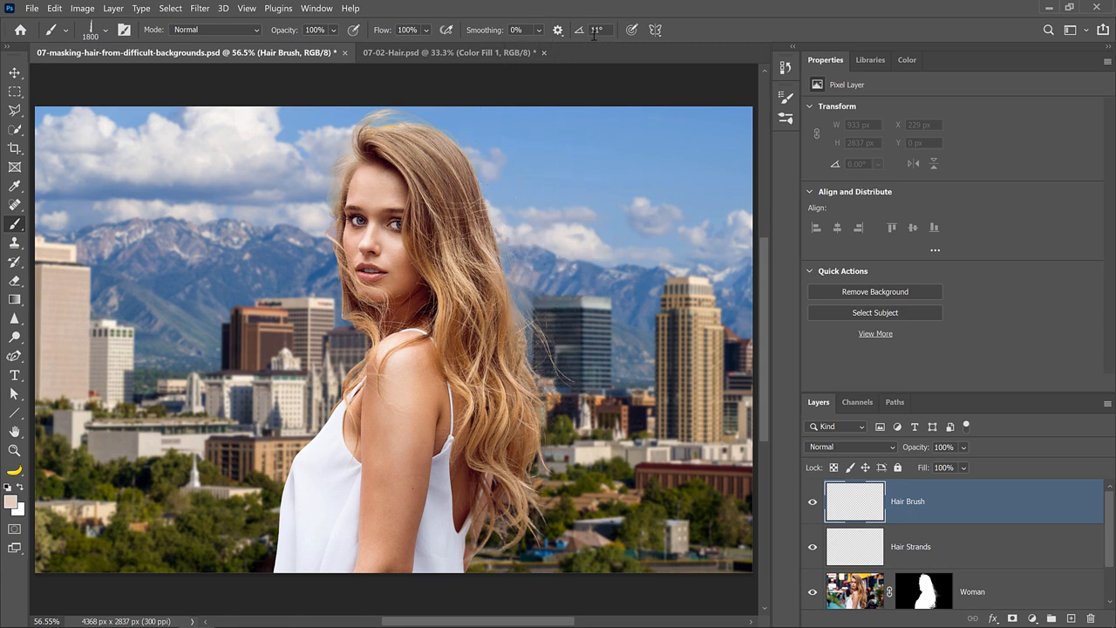
Set the brush angle to 15° and size to 1500 px, and stamp hair once along the back edge of the woman's head.
{"action": "left_click_drag", "start_coordinate": [581, 35], "coordinate": [579, 37]}
{"action": "key", "text": "Left"}
{"action": "key", "text": "Left"}
{"action": "key", "text": "Left"}
{"action": "key", "text": "Left"}
{"action": "key", "text": "Left"}
{"action": "key", "text": "Left"}
{"action": "key", "text": "Left"}
{"action": "key", "text": "Left"}
{"action": "key", "text": "Left"}
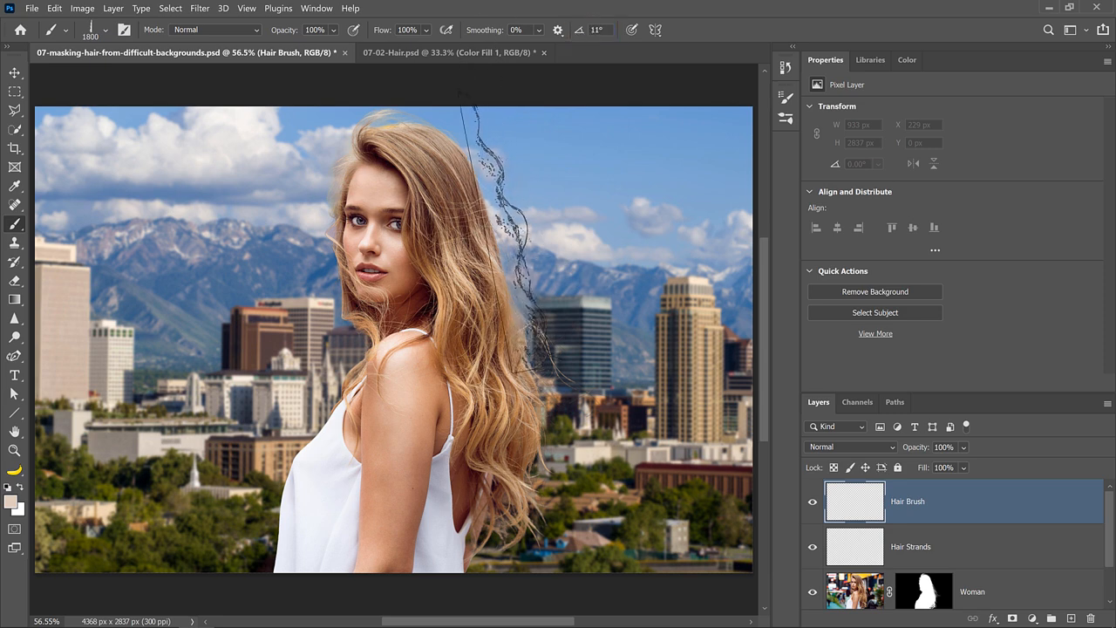
{"action": "key", "text": "Left"}
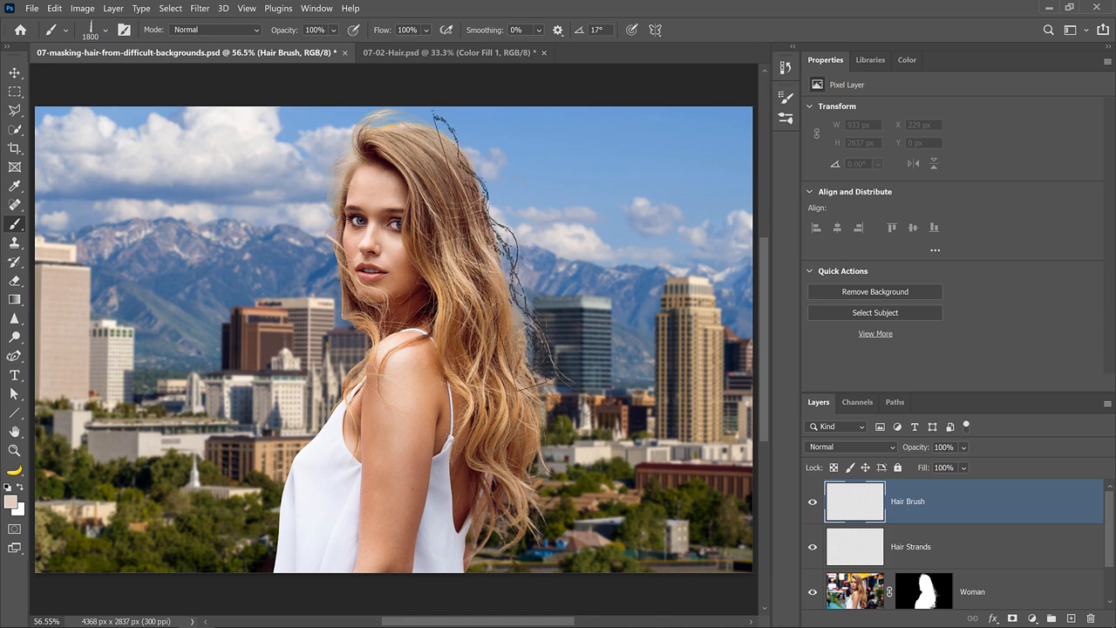
{"action": "key", "text": "Right"}
{"action": "key", "text": "Right"}
{"action": "key", "text": "bracketleft"}
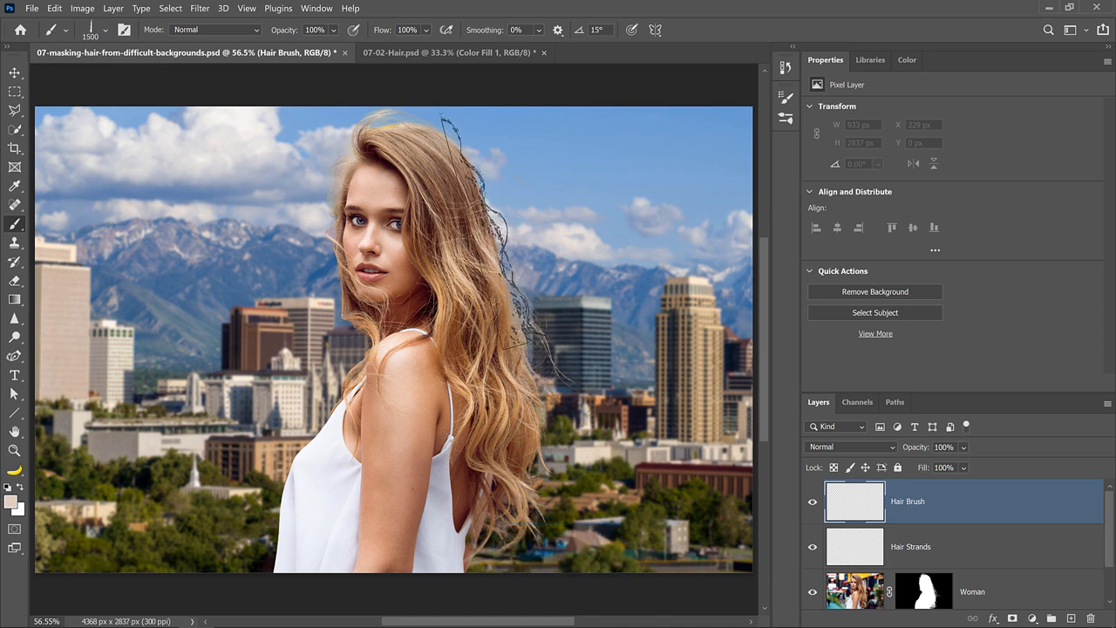
{"action": "left_click", "coordinate": [489, 233]}
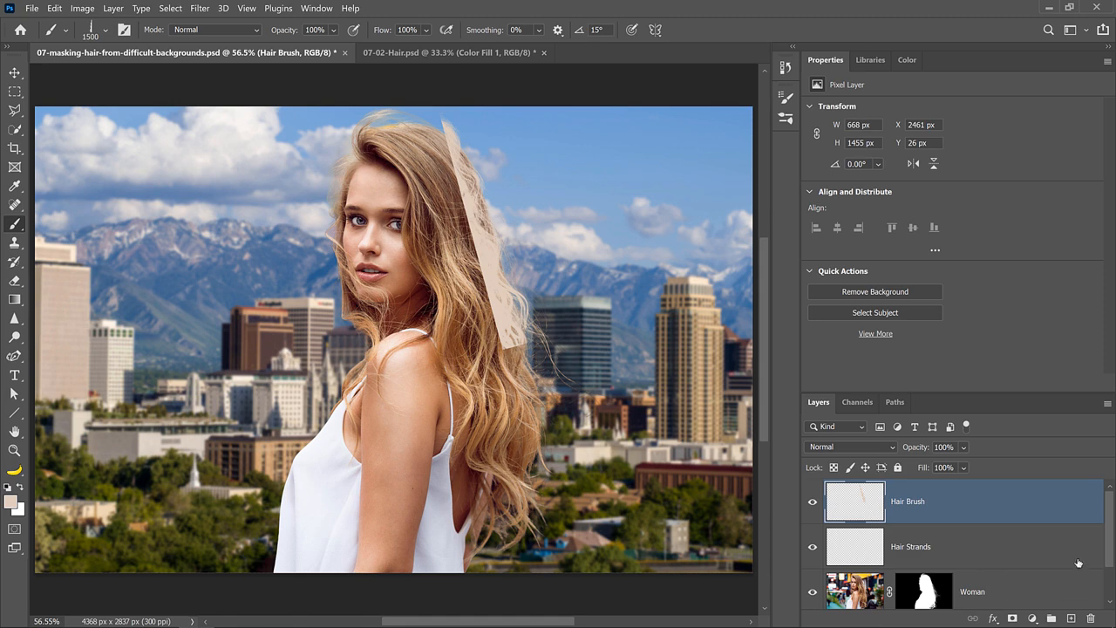
Move the Hair Brush layer below the Woman layer and toggle its visibility to compare the hair edge.
{"action": "scroll", "coordinate": [1111, 553], "scroll_direction": "down", "scroll_amount": 1}
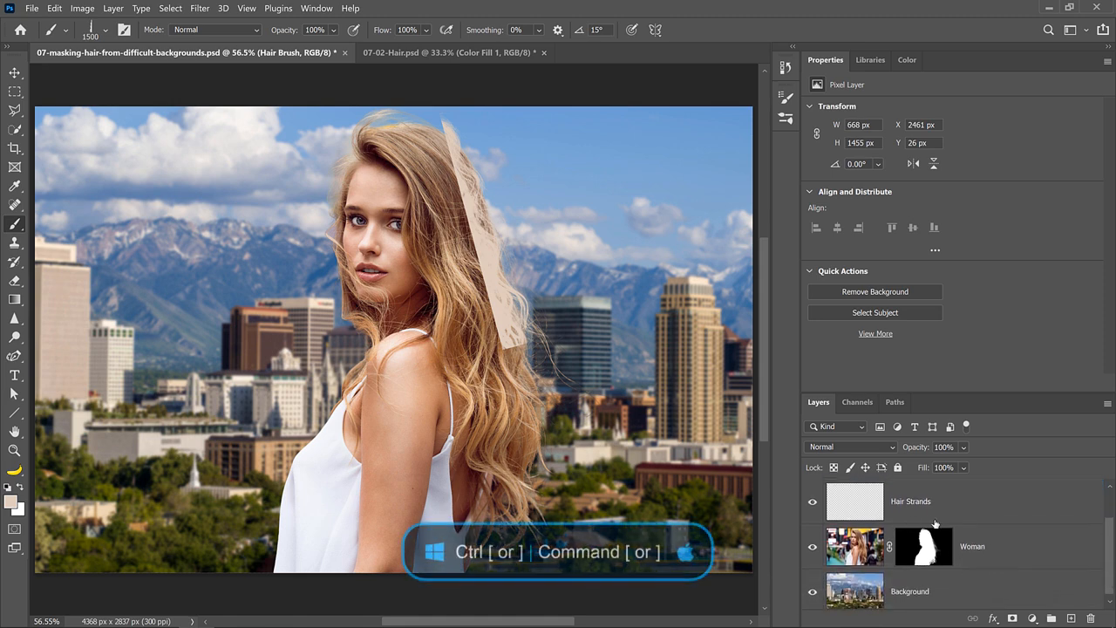
{"action": "key", "text": "ctrl+bracketleft"}
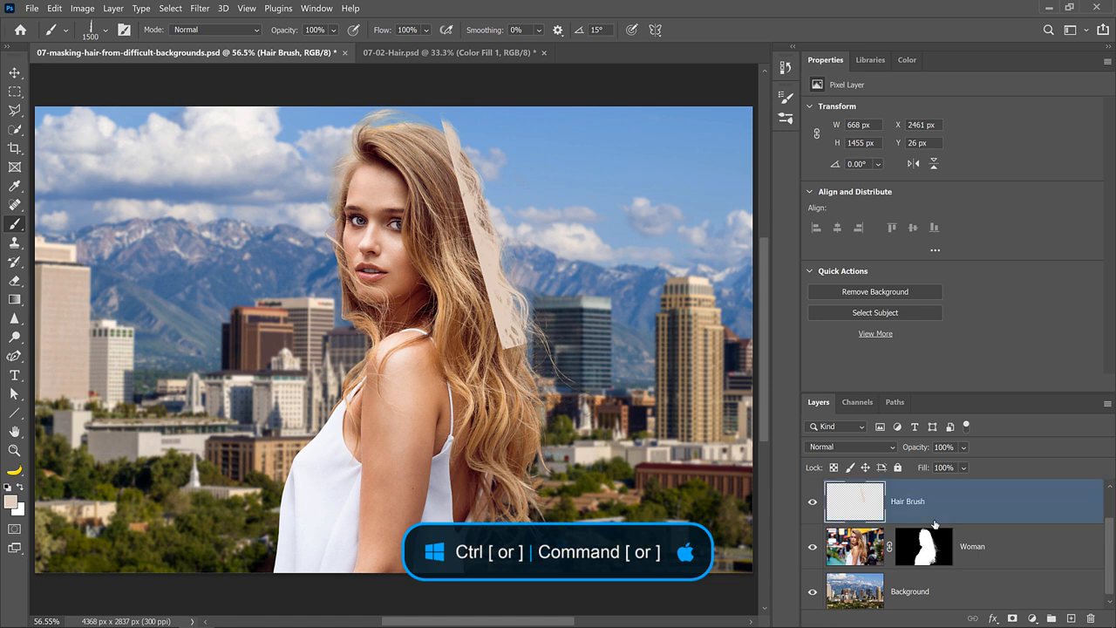
{"action": "key", "text": "ctrl+bracketleft"}
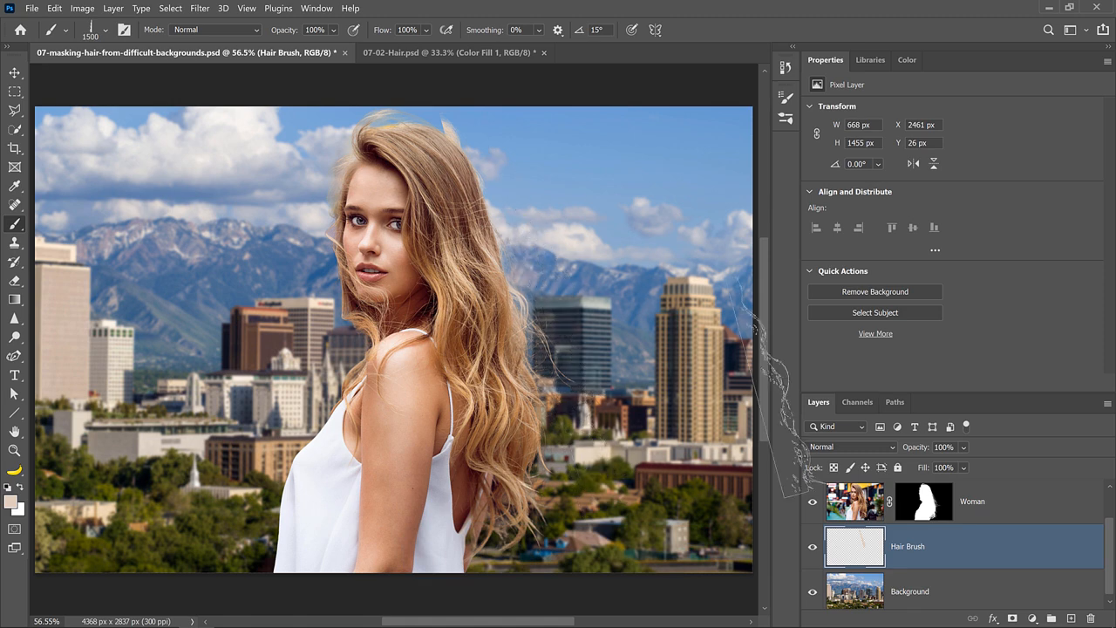
{"action": "left_click", "coordinate": [813, 547]}
{"action": "left_click", "coordinate": [813, 549]}
{"action": "left_click", "coordinate": [813, 549]}
{"action": "left_click", "coordinate": [813, 549]}
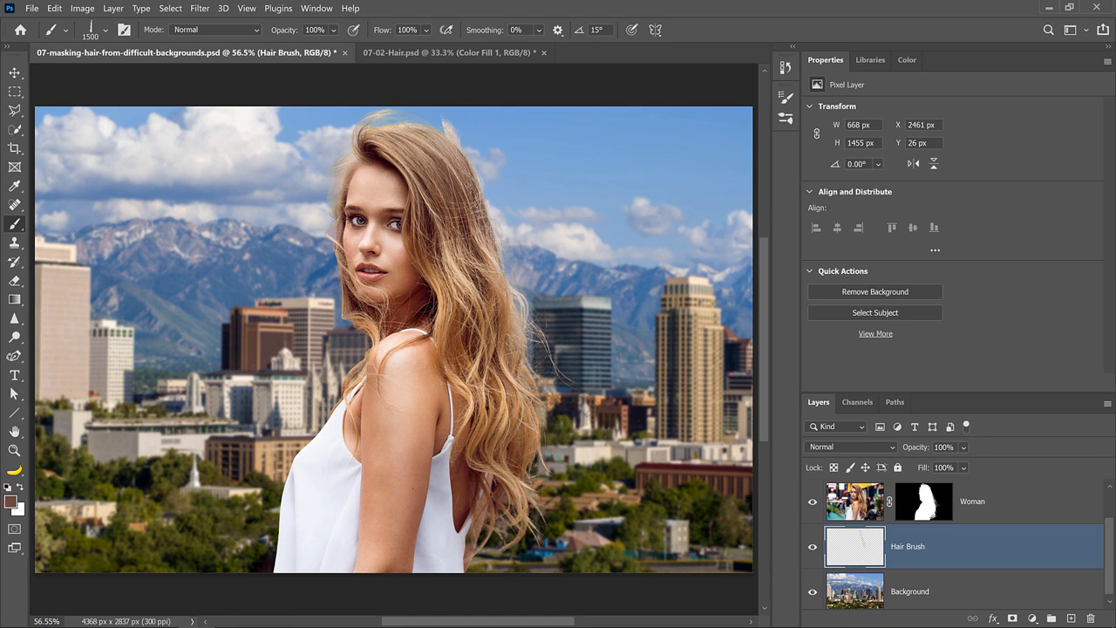
Stamp a brown hair strand at 900 px along the middle of the back hair edge and toggle the Hair Brush layer to compare.
{"action": "key", "text": "bracketleft"}
{"action": "key", "text": "bracketleft"}
{"action": "key", "text": "bracketleft"}
{"action": "key", "text": "bracketleft"}
{"action": "key", "text": "bracketleft"}
{"action": "key", "text": "bracketleft"}
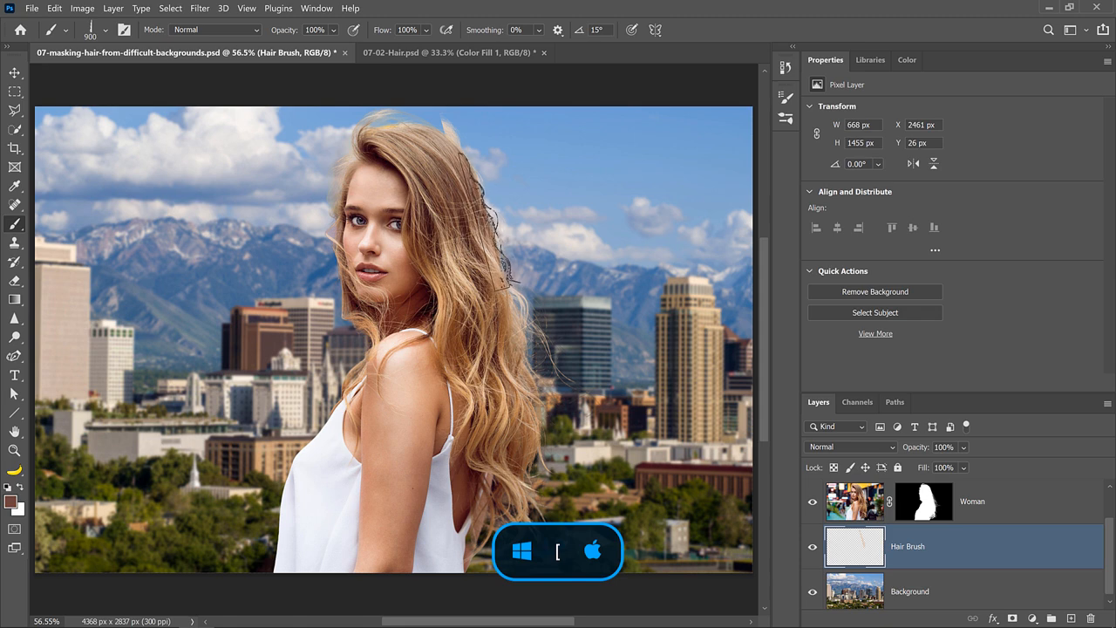
{"action": "left_click", "coordinate": [514, 314]}
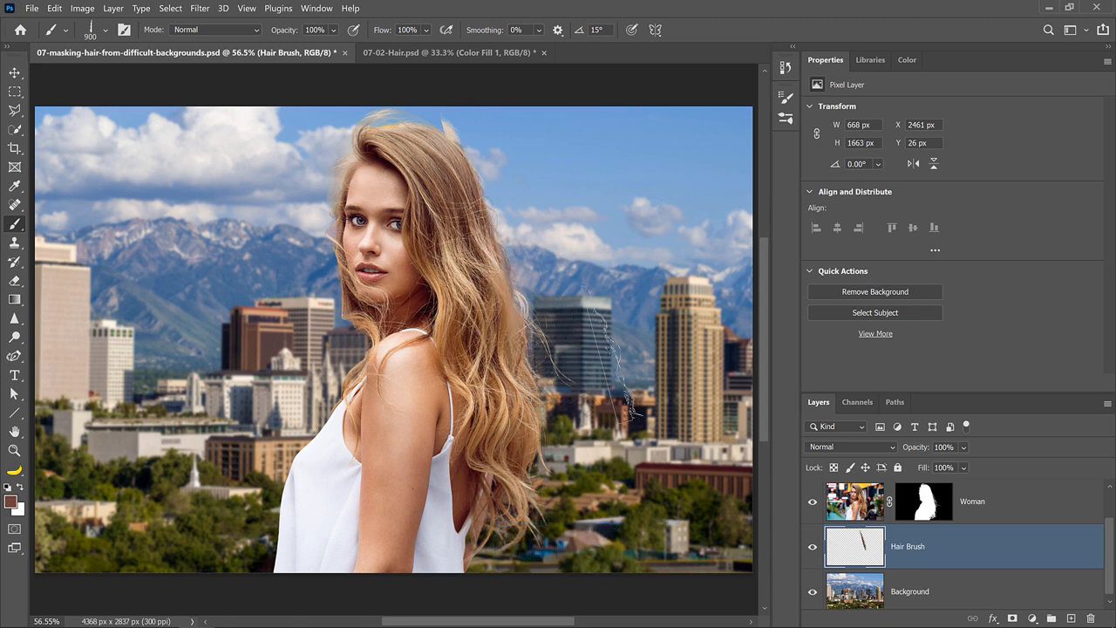
{"action": "left_click", "coordinate": [816, 548]}
{"action": "left_click", "coordinate": [815, 548]}
{"action": "left_click", "coordinate": [815, 548]}
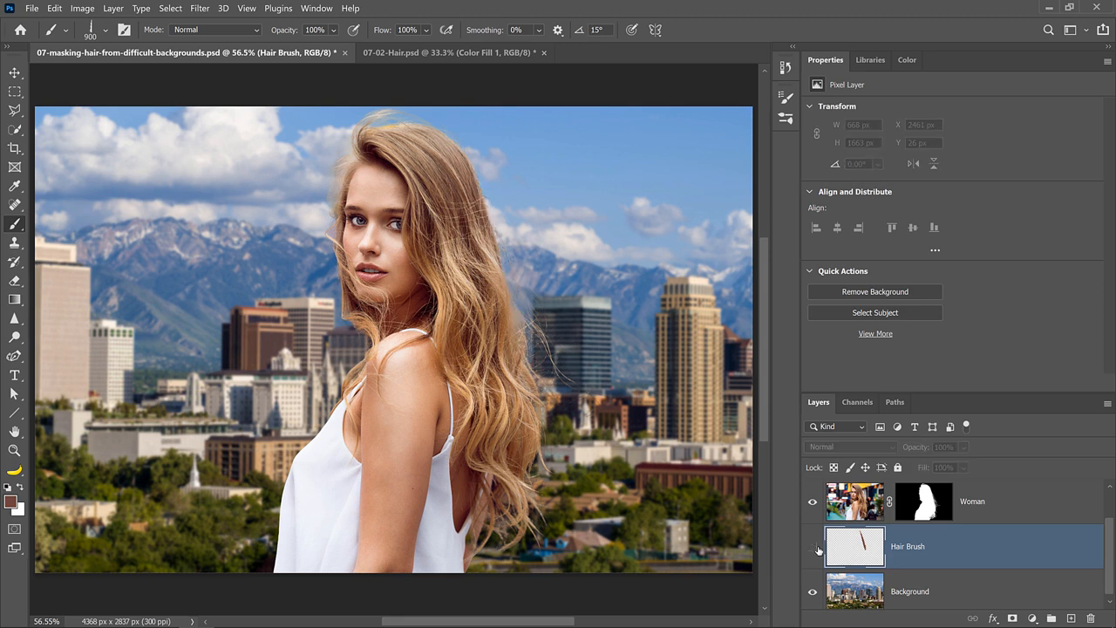
{"action": "left_click", "coordinate": [817, 549]}
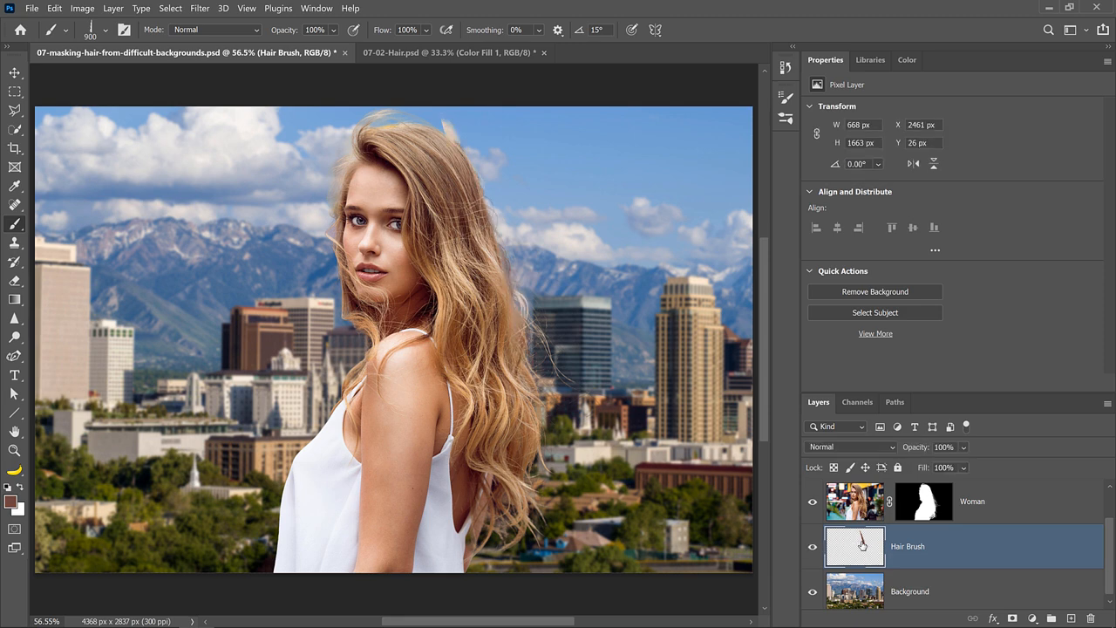
Choose a soft round brush at 200 px and erase the stray strand sticking out above the woman's head.
{"action": "left_click", "coordinate": [106, 32]}
{"action": "left_click", "coordinate": [121, 165]}
{"action": "key", "text": "Return"}
{"action": "key", "text": "bracketleft"}
{"action": "key", "text": "bracketleft"}
{"action": "key", "text": "bracketleft"}
{"action": "key", "text": "bracketleft"}
{"action": "key", "text": "bracketleft"}
{"action": "key", "text": "bracketleft"}
{"action": "key", "text": "bracketleft"}
{"action": "key", "text": "bracketleft"}
{"action": "key", "text": "ctrl+z"}
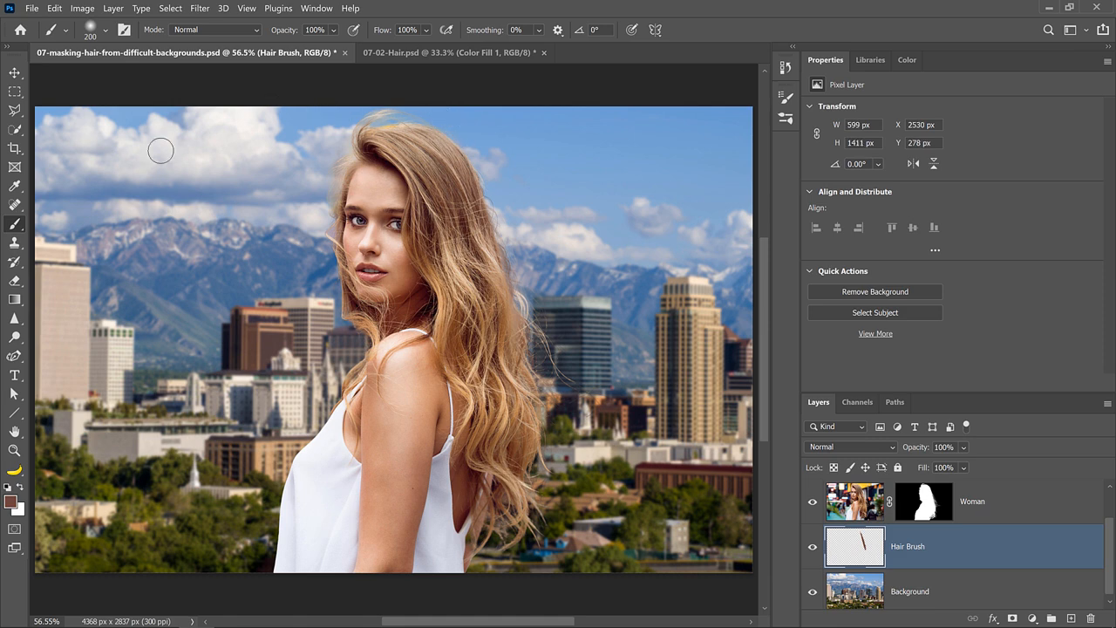
Switch to the Eraser tool and toggle the Hair Brush layer's visibility to compare the hair with and without the stamped strands.
{"action": "left_click_drag", "start_coordinate": [16, 281], "coordinate": [79, 281]}
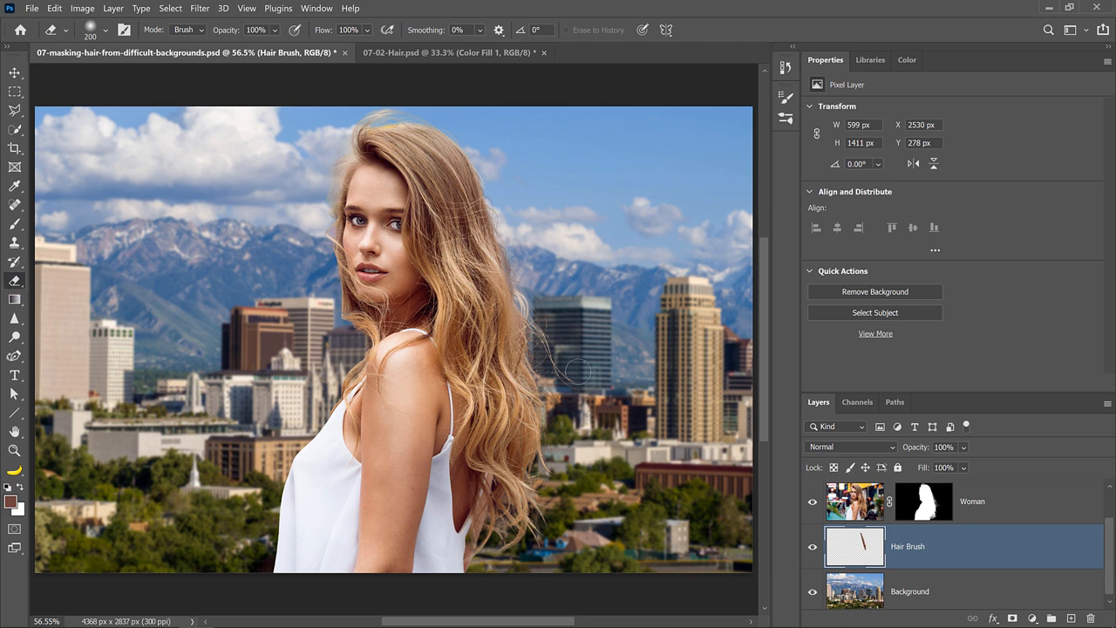
{"action": "left_click", "coordinate": [812, 549]}
{"action": "left_click", "coordinate": [811, 550]}
{"action": "left_click", "coordinate": [810, 551]}
{"action": "left_click", "coordinate": [808, 552]}
{"action": "left_click", "coordinate": [806, 554]}
{"action": "left_click", "coordinate": [806, 556]}
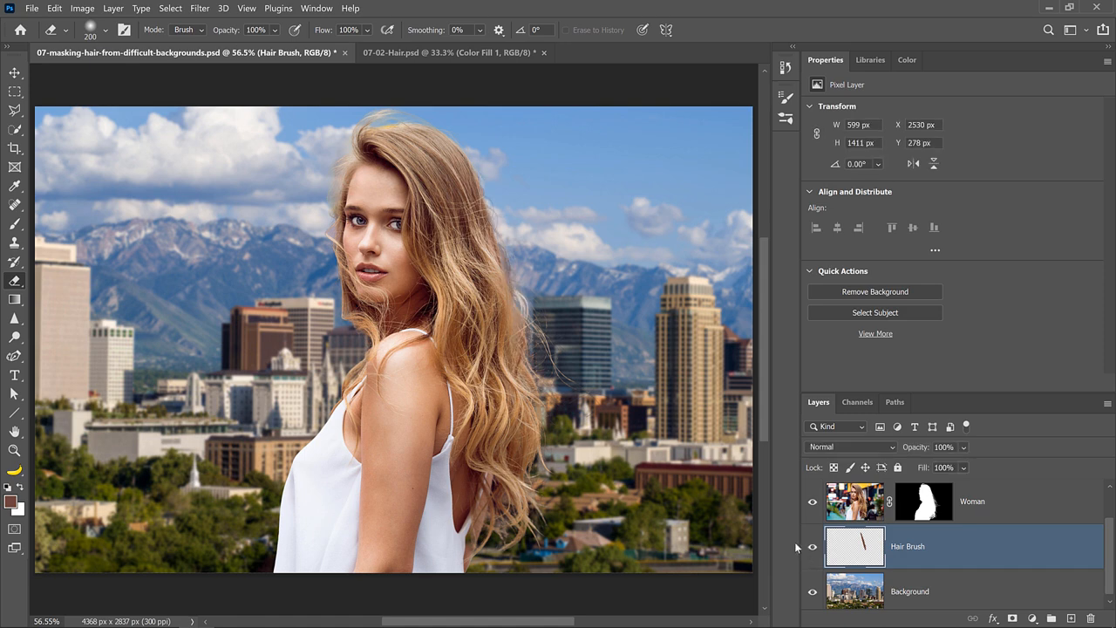